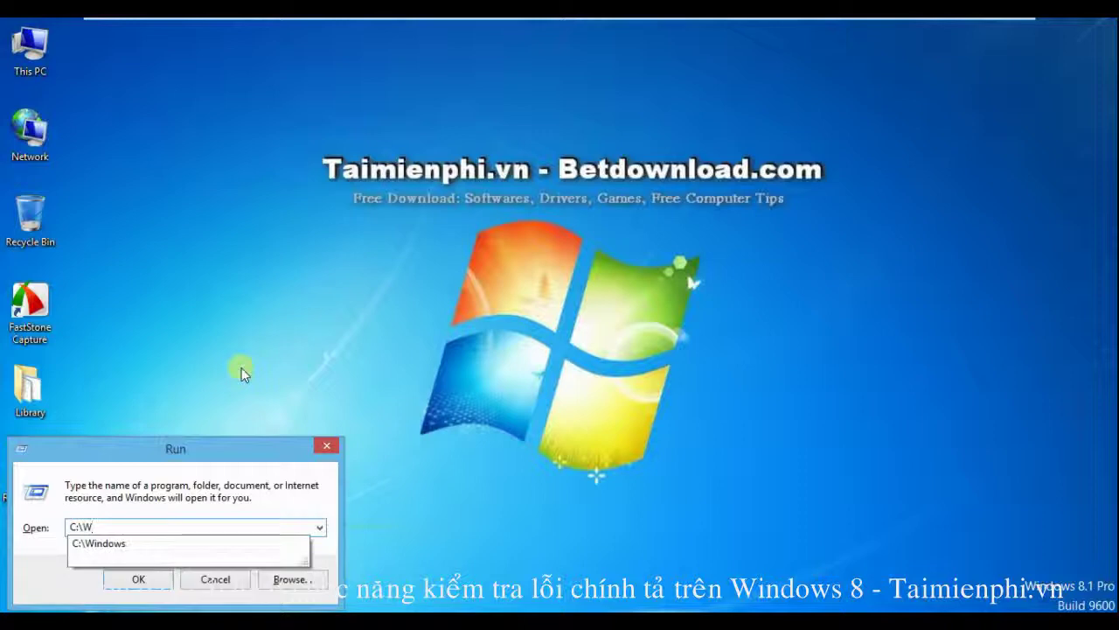
- Open the folder C:\Windows\System32 from the Run dialog
key("Down")
type("\\")
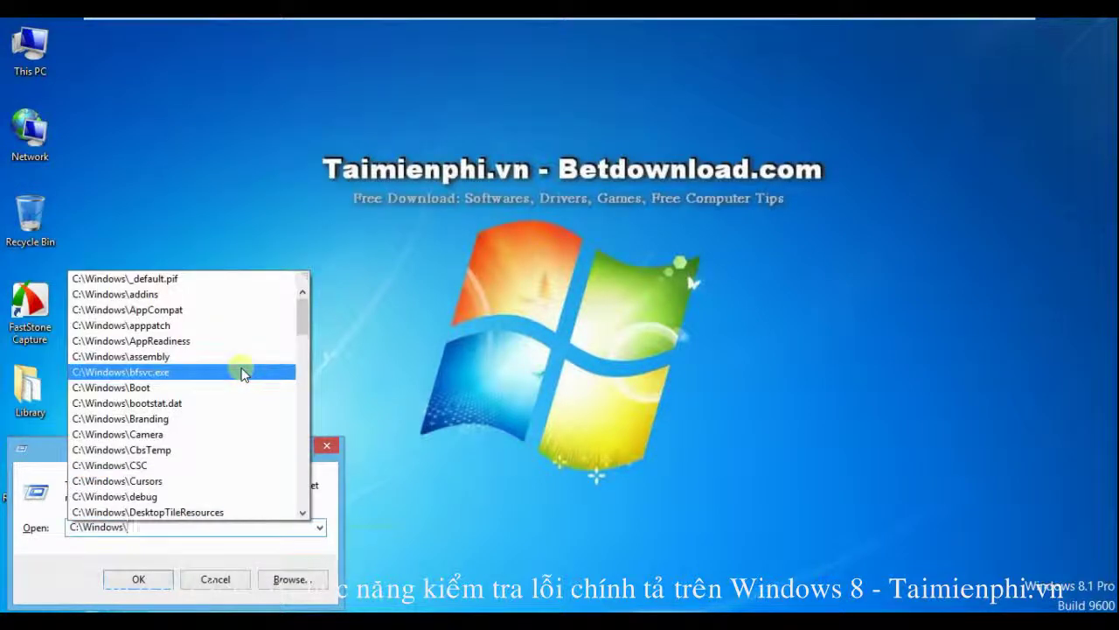
type("System32")
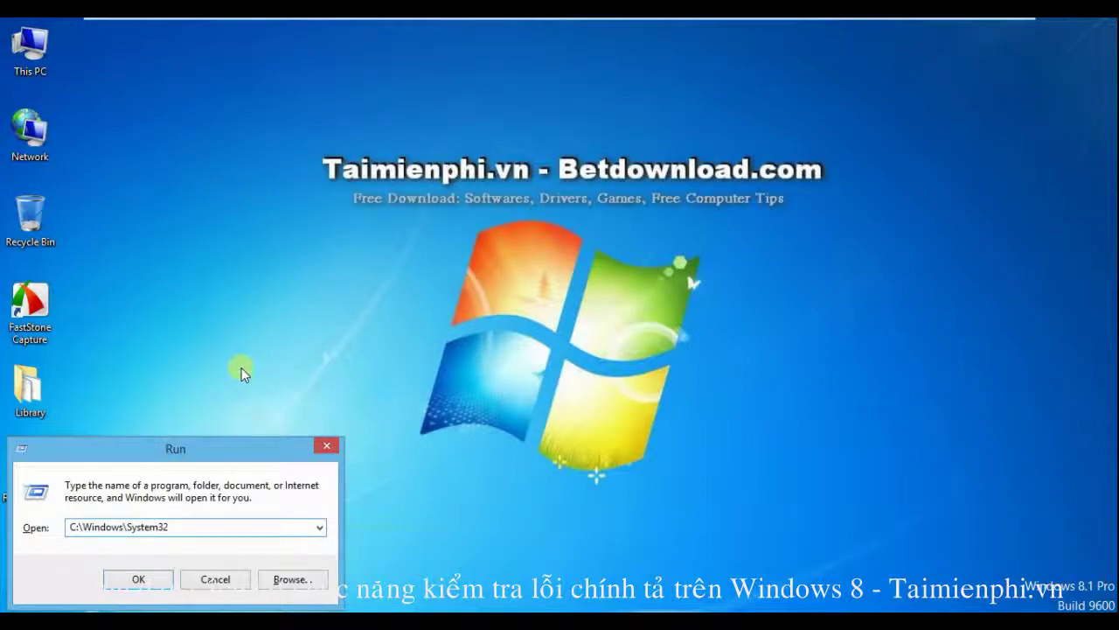
key("Return")
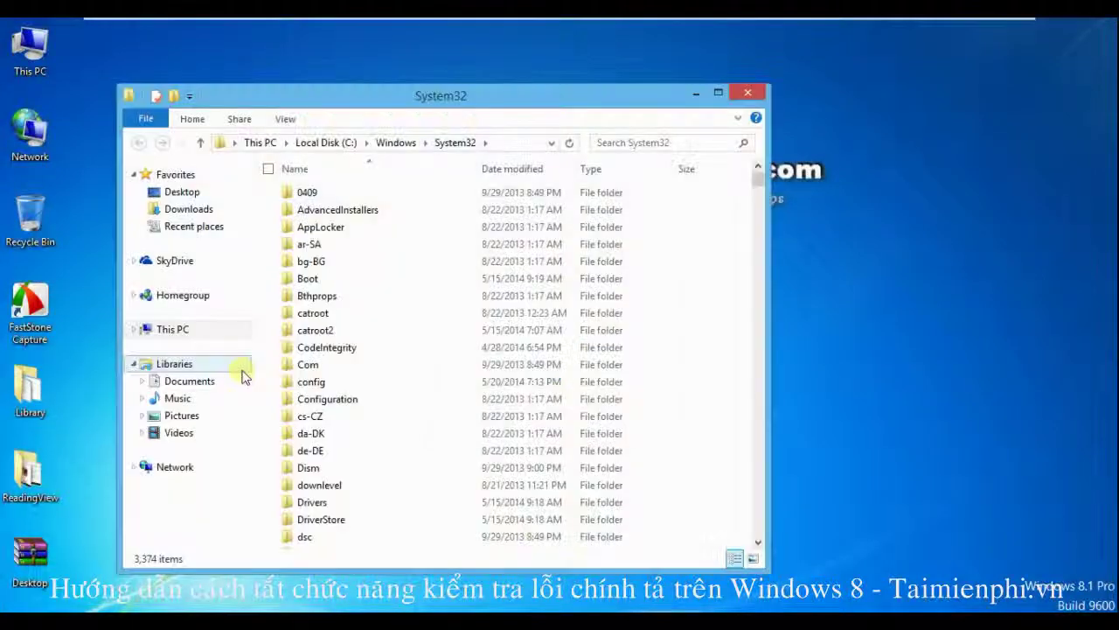
- Search the System32 folder for files matching "msspell"
left_click(680, 146)
type("m")
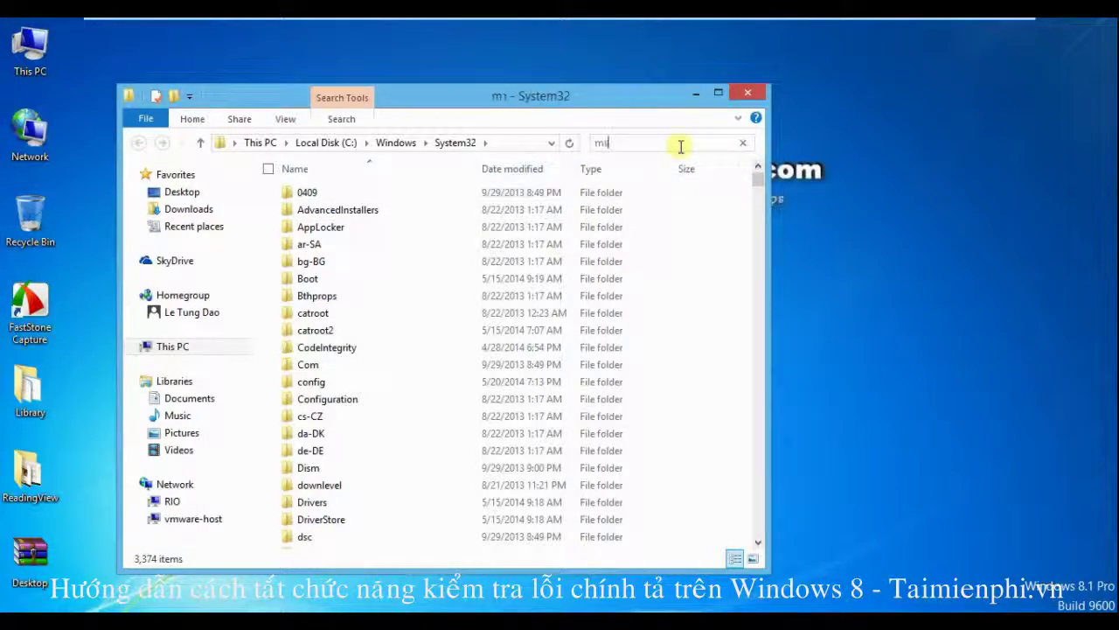
type("ss[")
key("BackSpace")
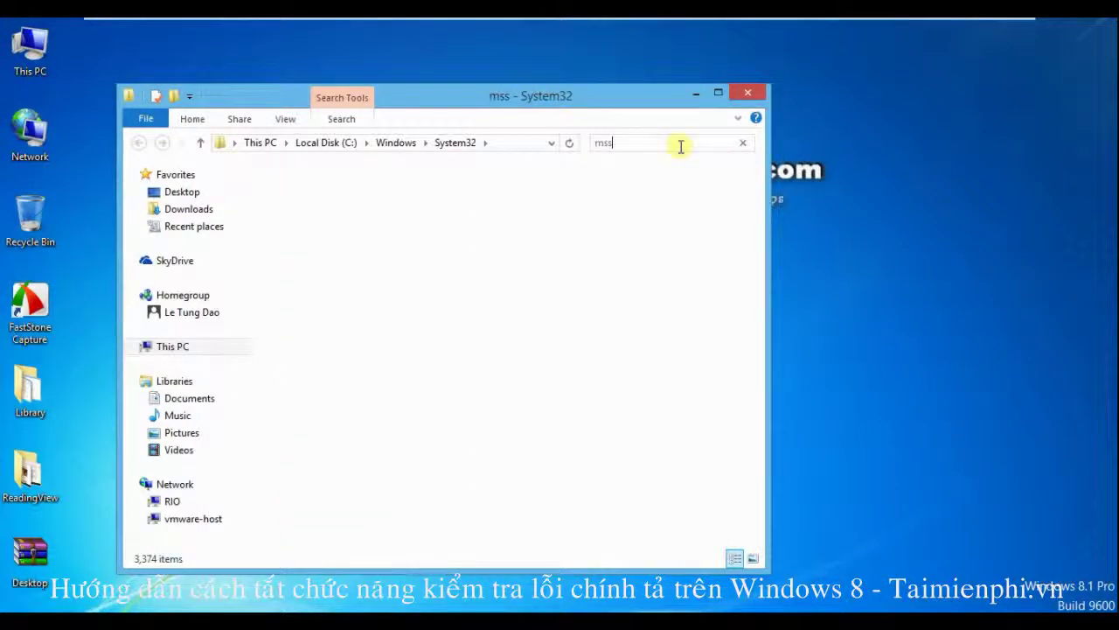
type("pell")
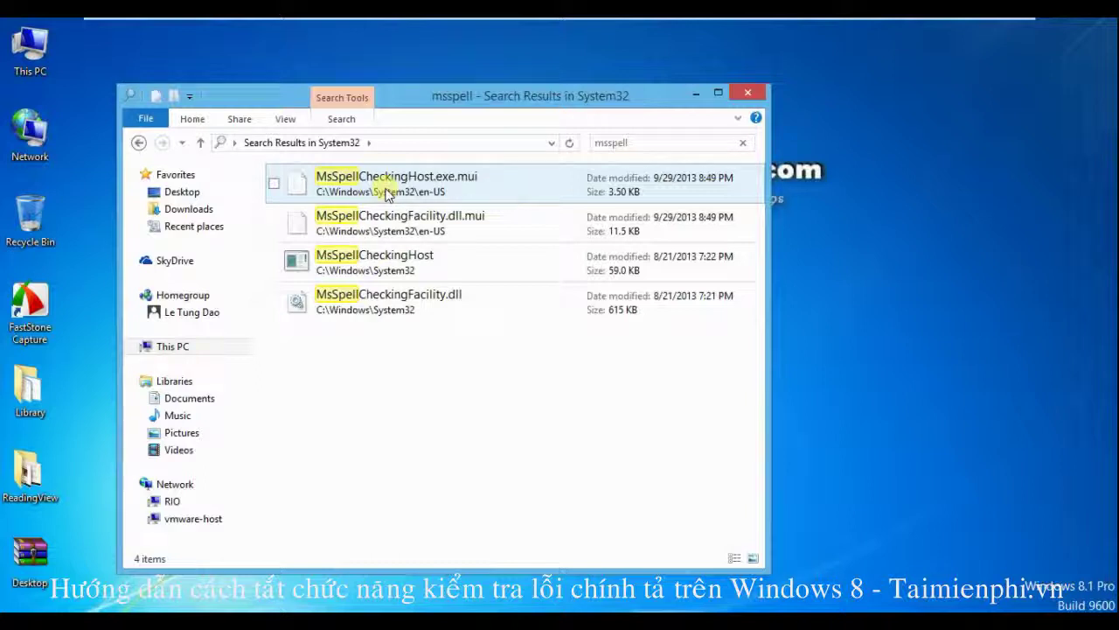
- Open the advanced security settings of the file MsSpellCheckingHost.exe.mui from its properties
left_click(388, 194)
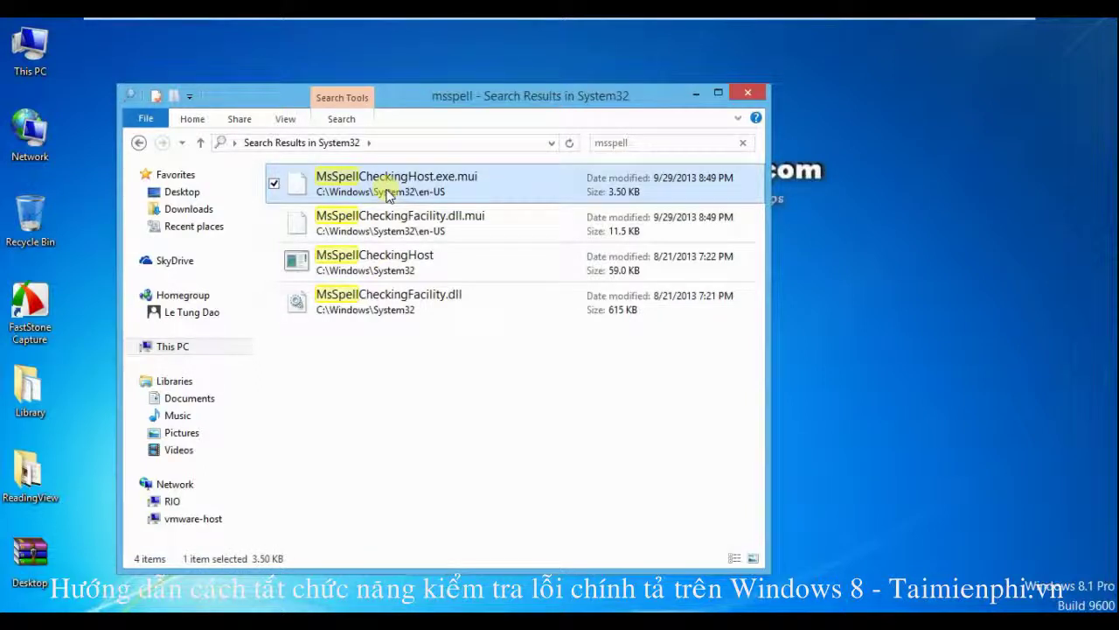
right_click(387, 194)
left_click(180, 452)
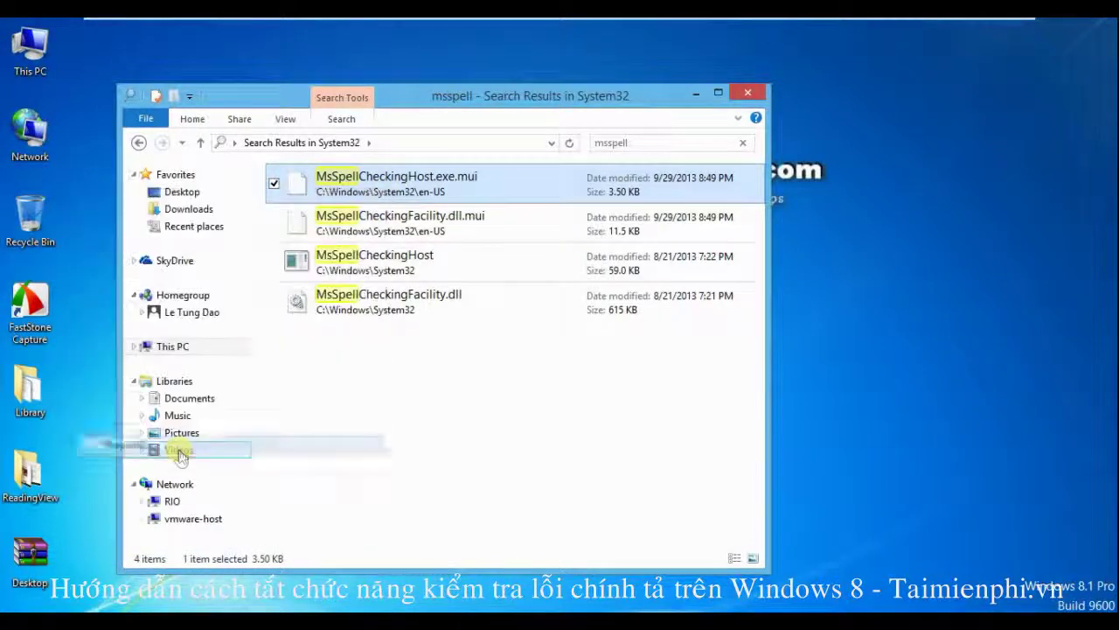
left_click(459, 228)
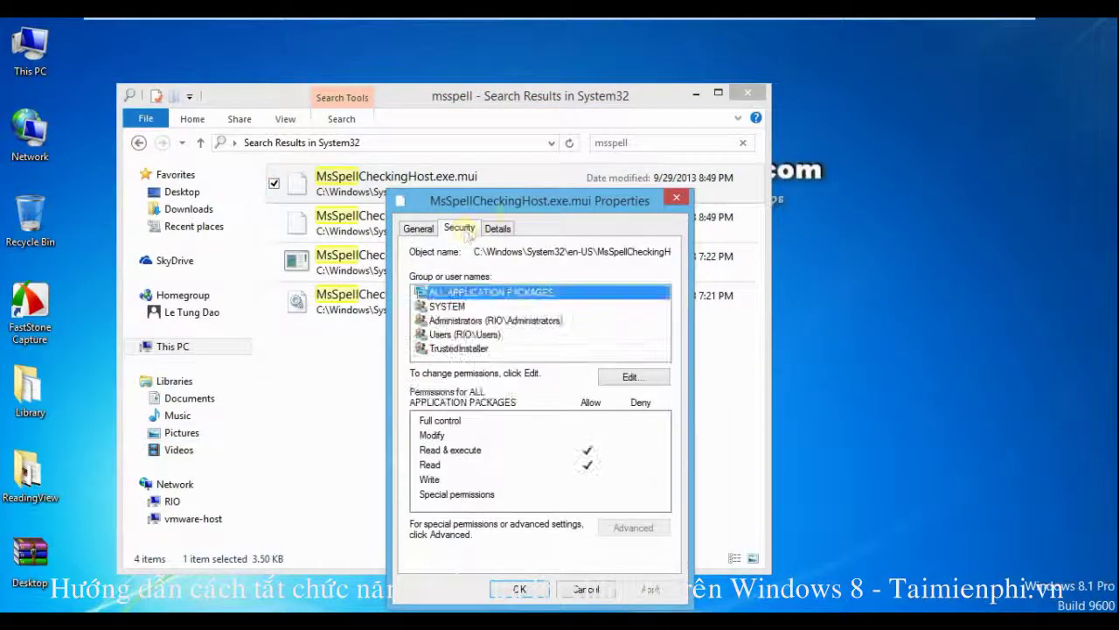
left_click_drag(525, 200, 684, 132)
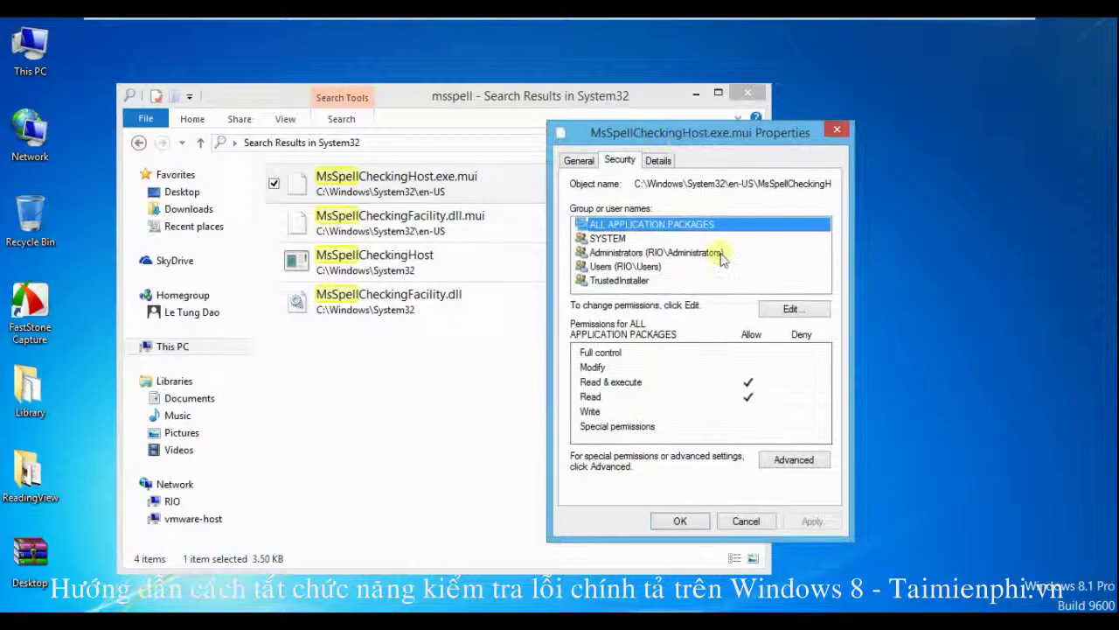
left_click(793, 459)
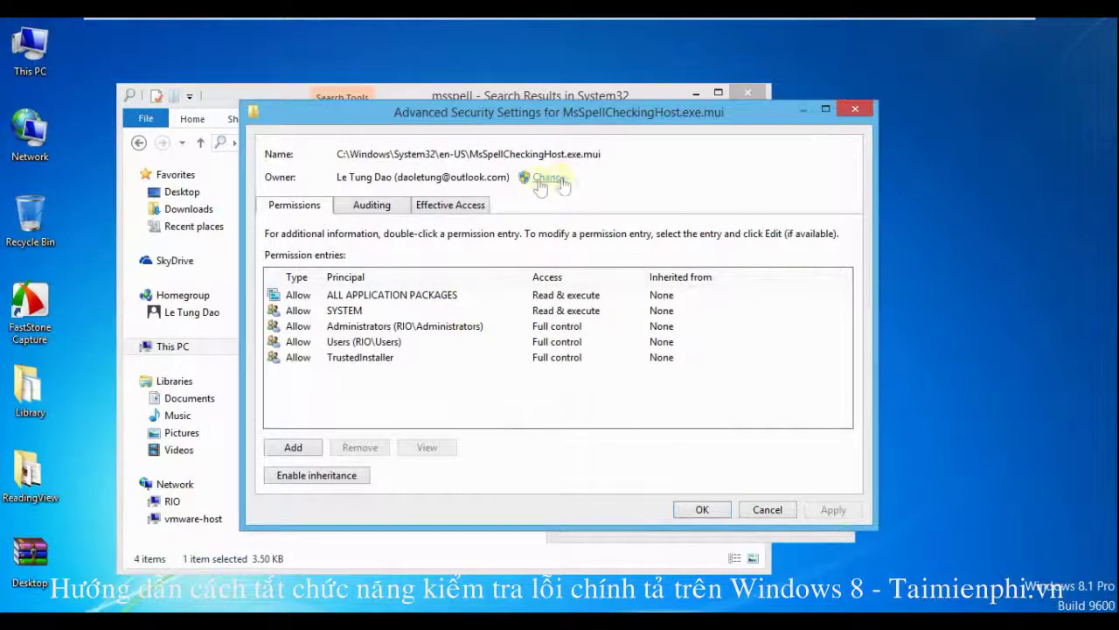
- Set the personal user account from the RIO account list as owner of MsSpellCheckingHost.exe.mui and apply the ownership
left_click(543, 180)
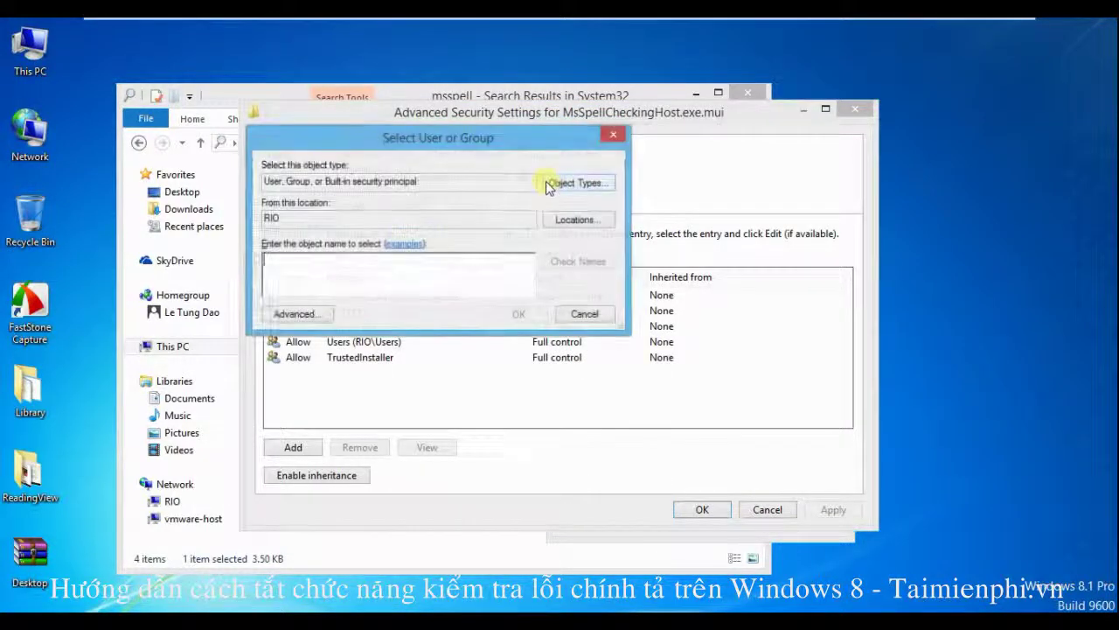
left_click(295, 313)
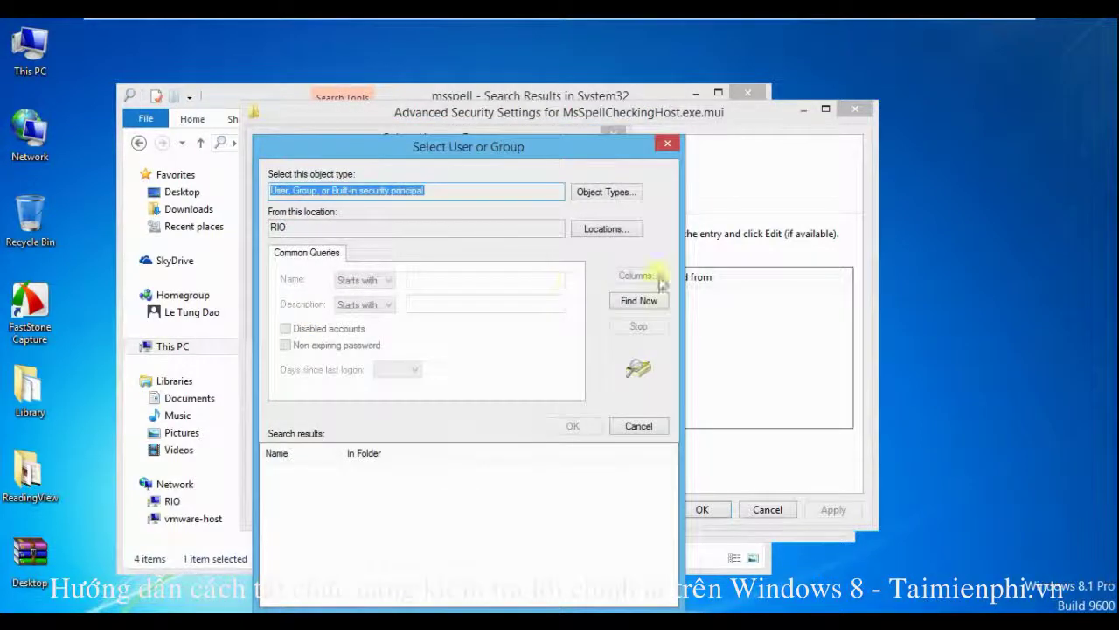
left_click(643, 300)
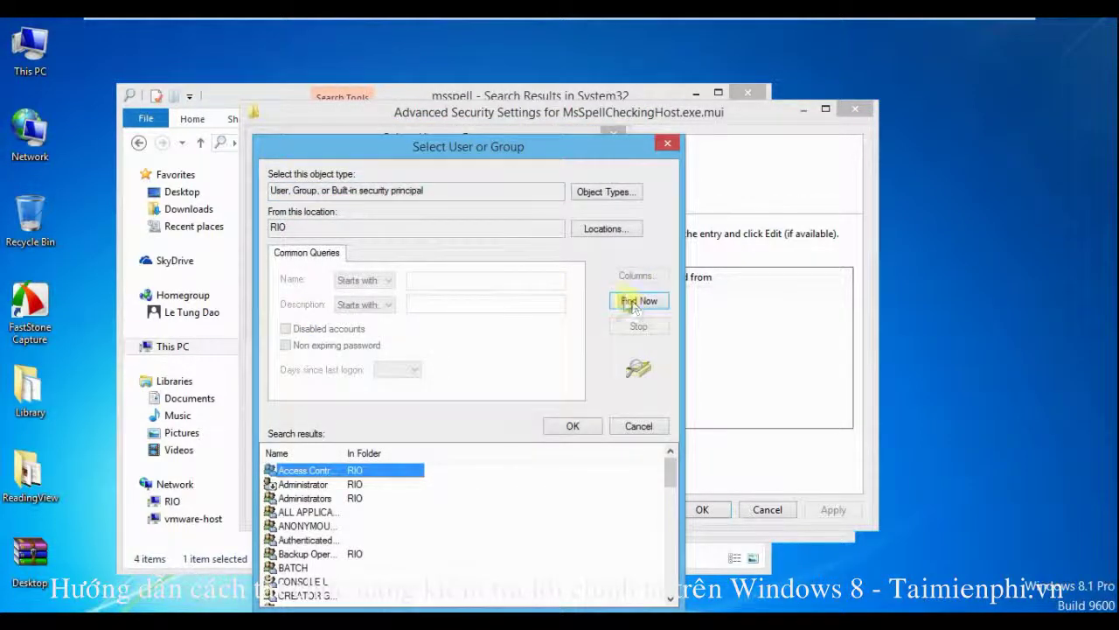
left_click(350, 484)
scroll(351, 491, "down", 3)
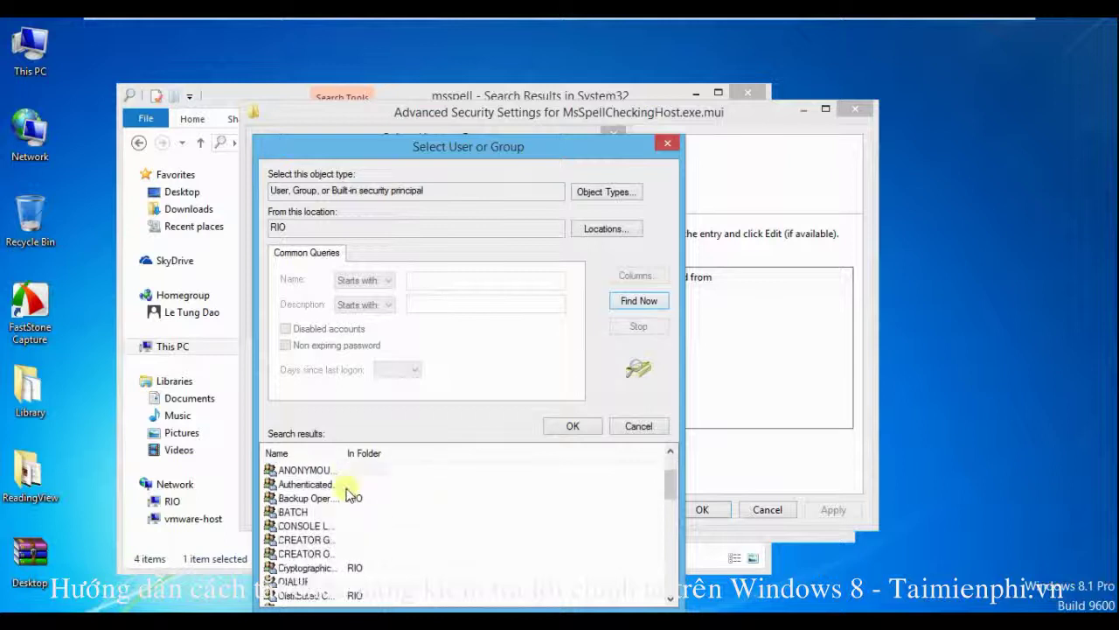
scroll(351, 496, "down", 4)
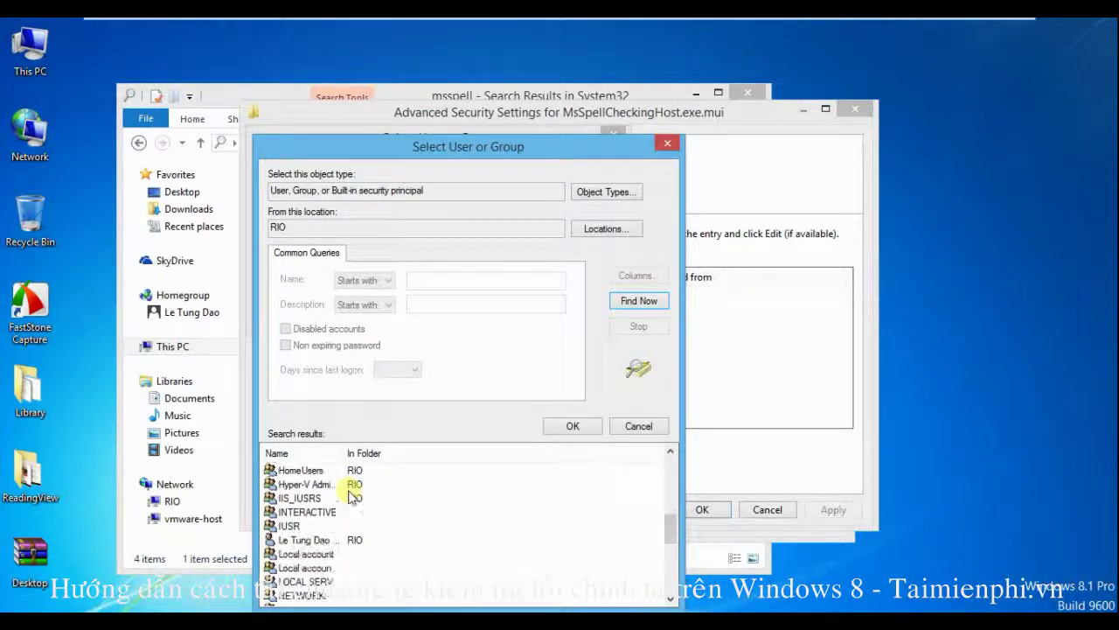
left_click(308, 540)
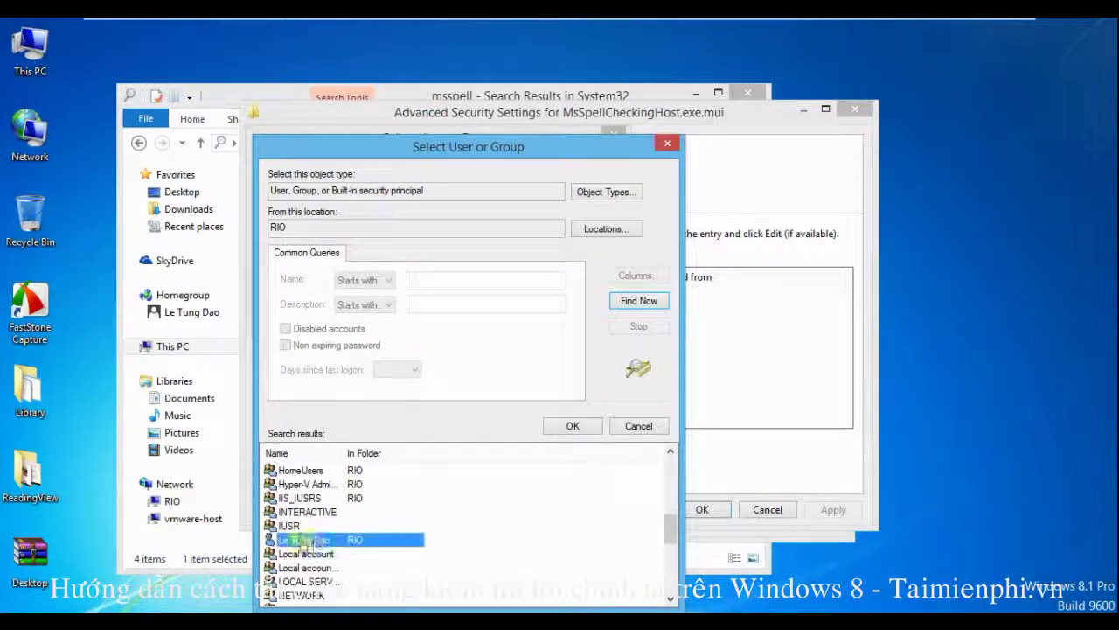
left_click(568, 427)
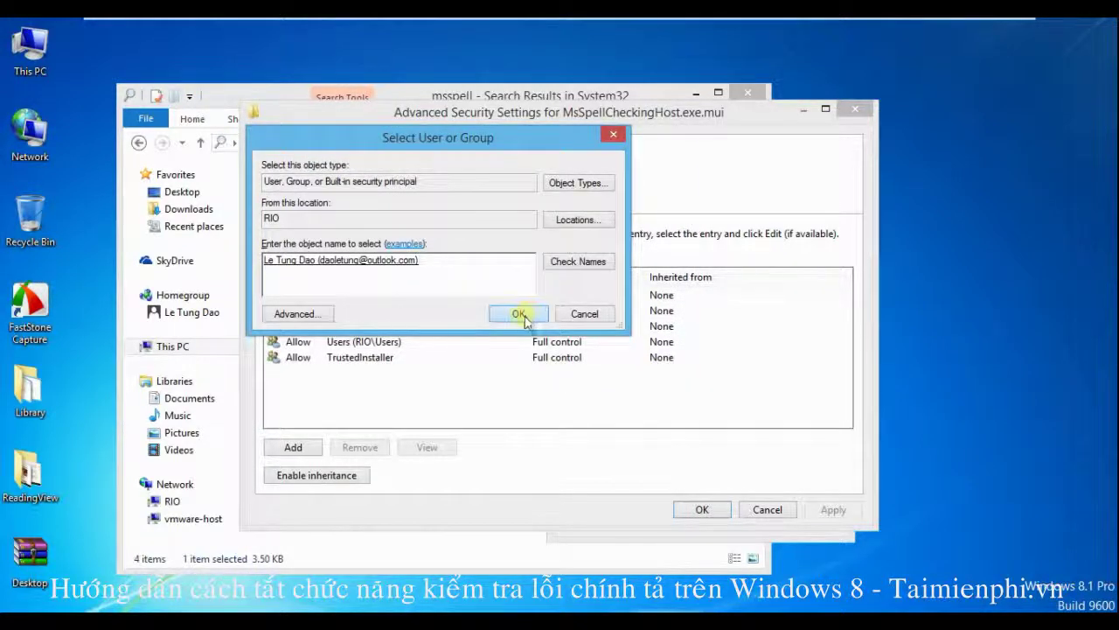
left_click(520, 314)
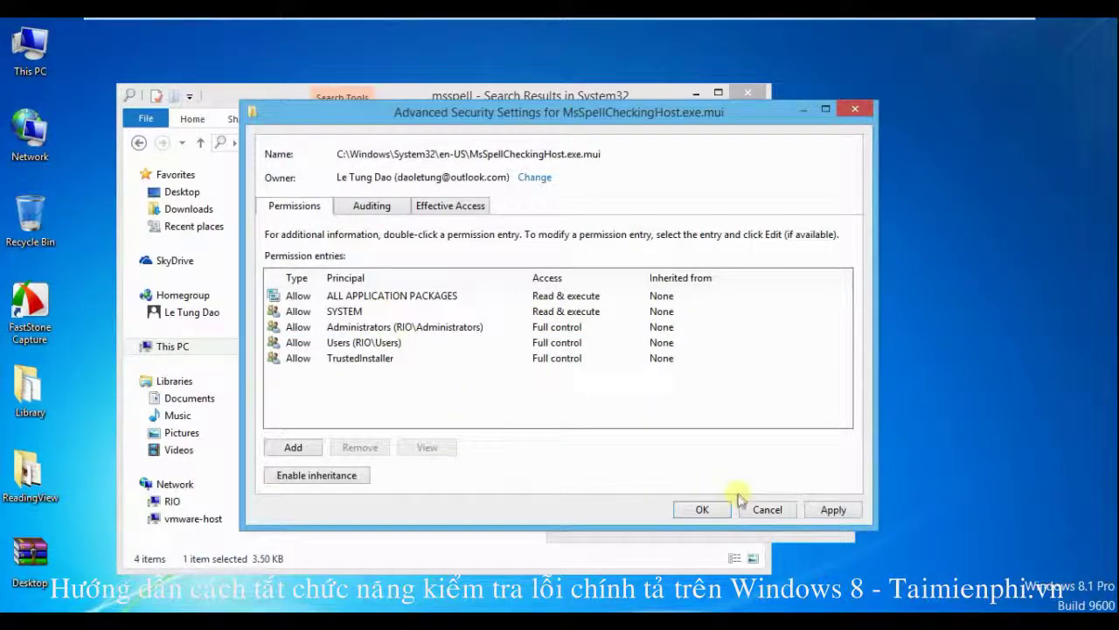
left_click(705, 510)
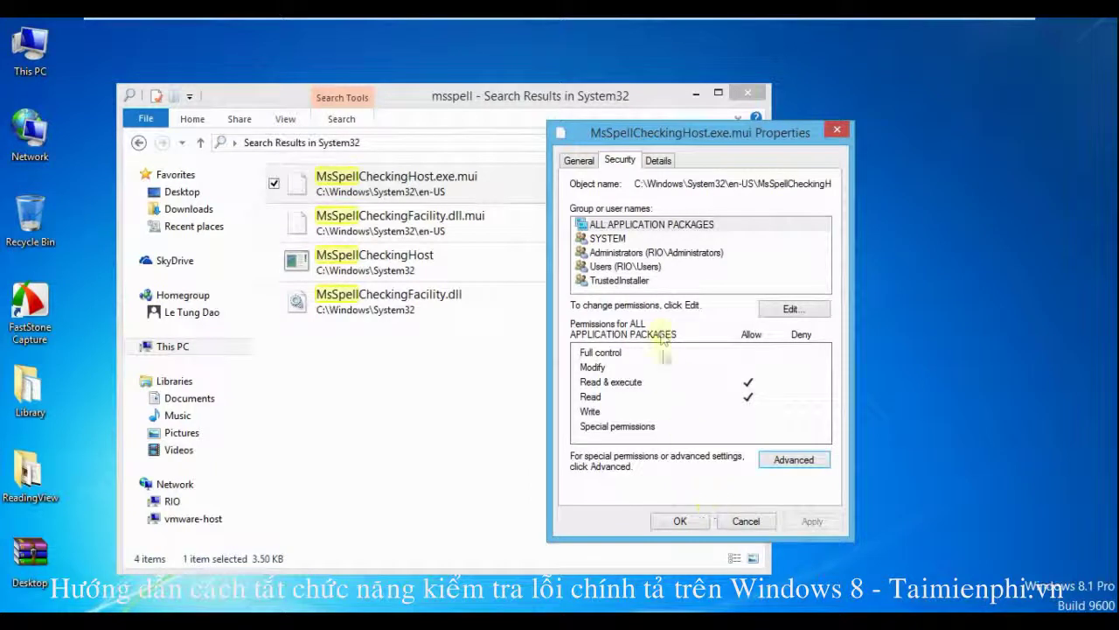
- Edit the permissions of MsSpellCheckingHost.exe.mui so that the Administrators group is allowed Full control
left_click(622, 239)
left_click(633, 253)
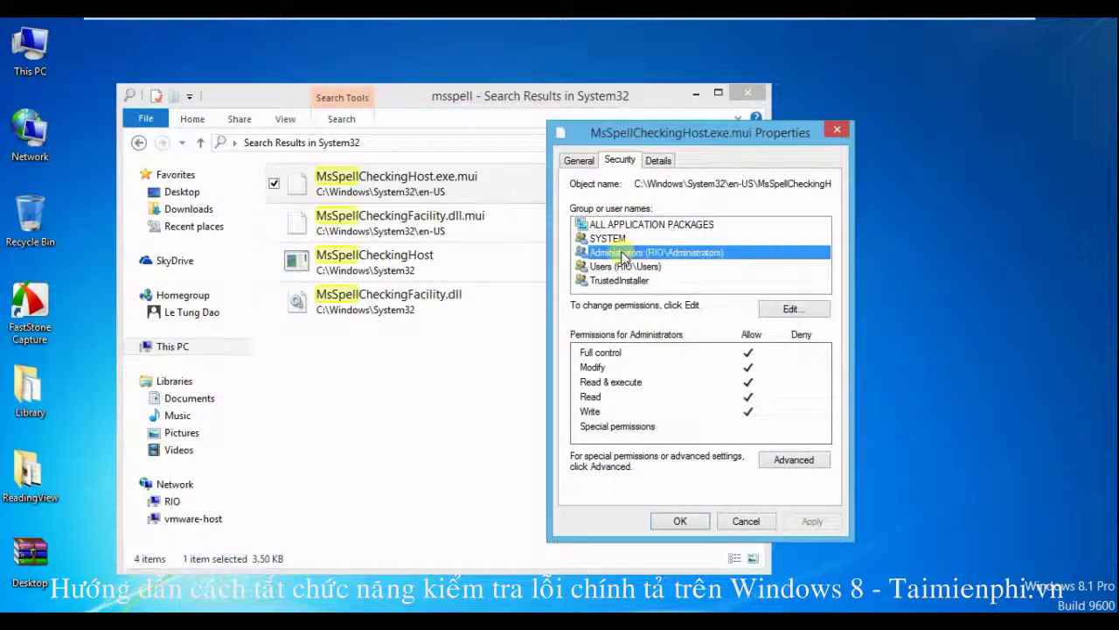
left_click(782, 307)
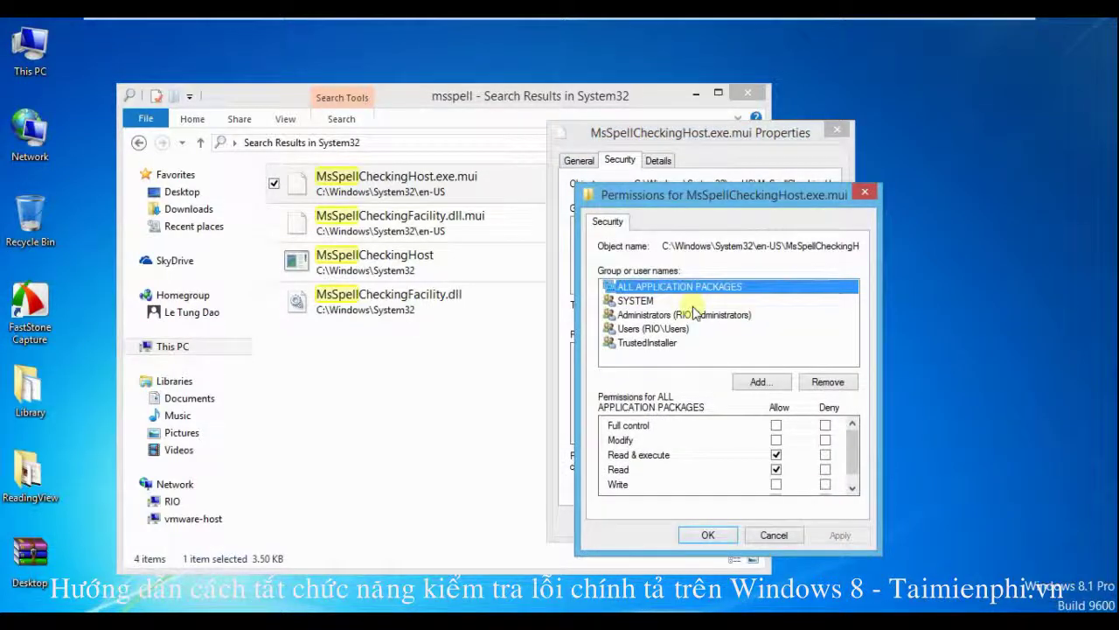
left_click(697, 315)
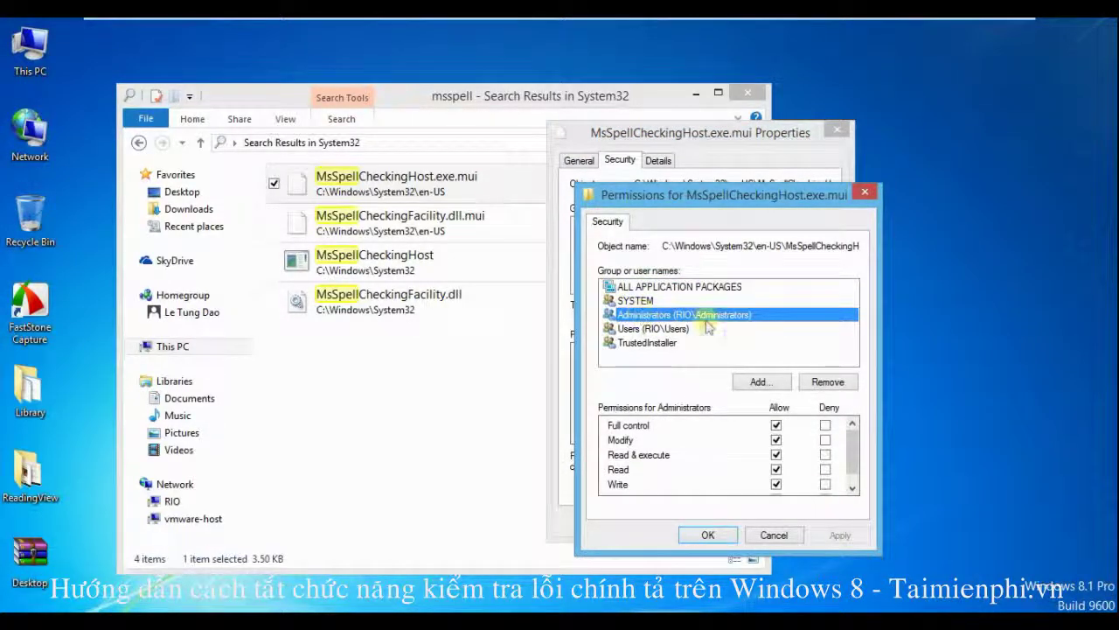
left_click(776, 426)
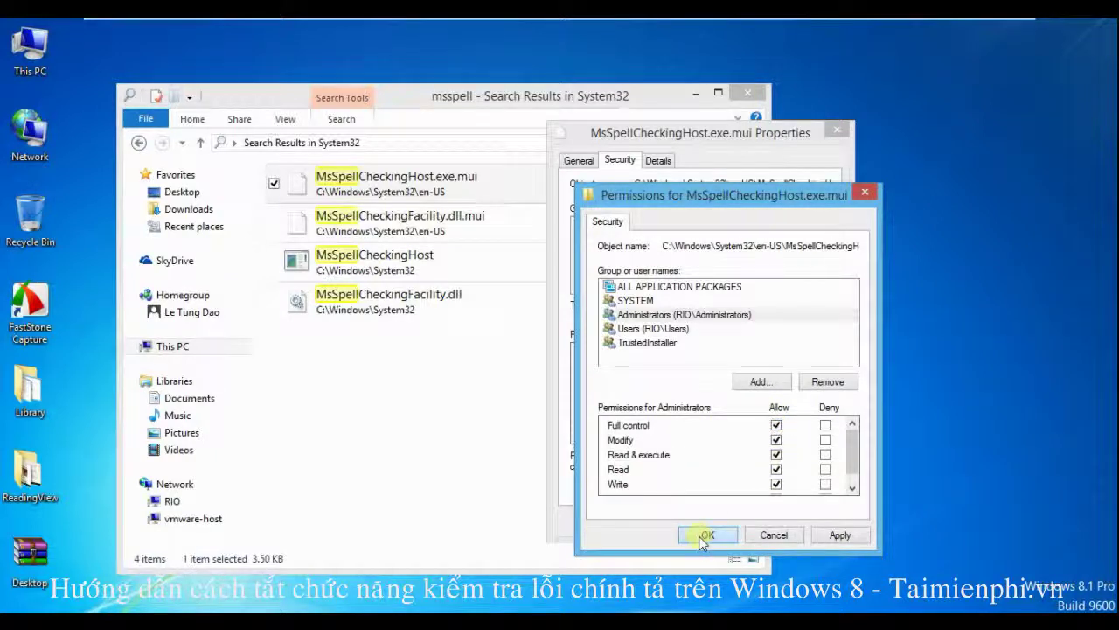
- Allow the Users group Full control of MsSpellCheckingHost.exe.mui, accept the permission change and close the file's properties
left_click(678, 329)
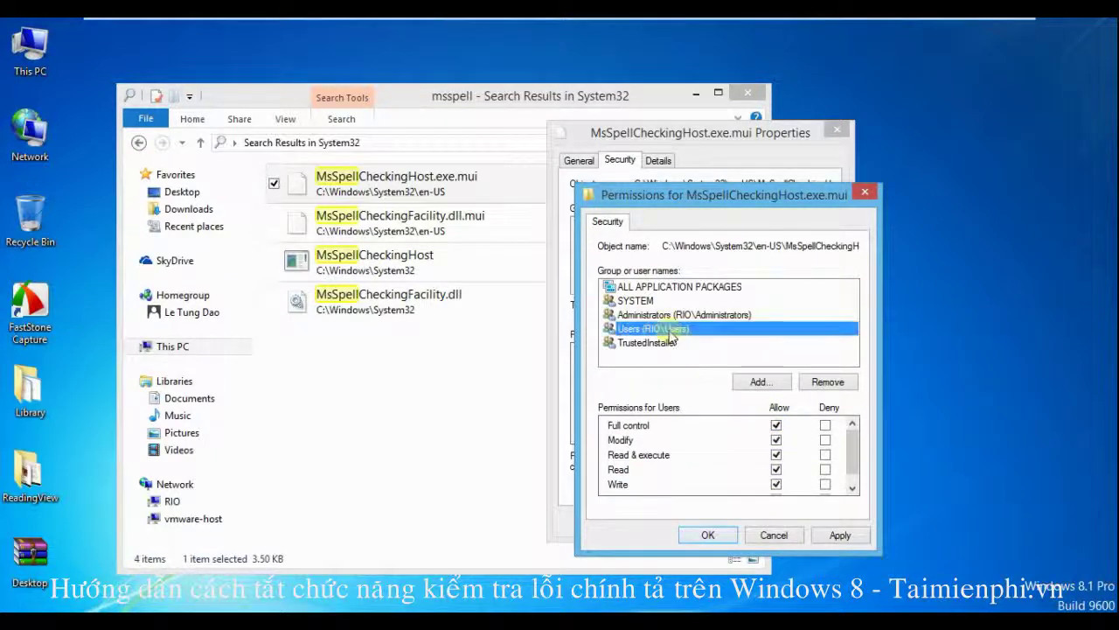
left_click(775, 425)
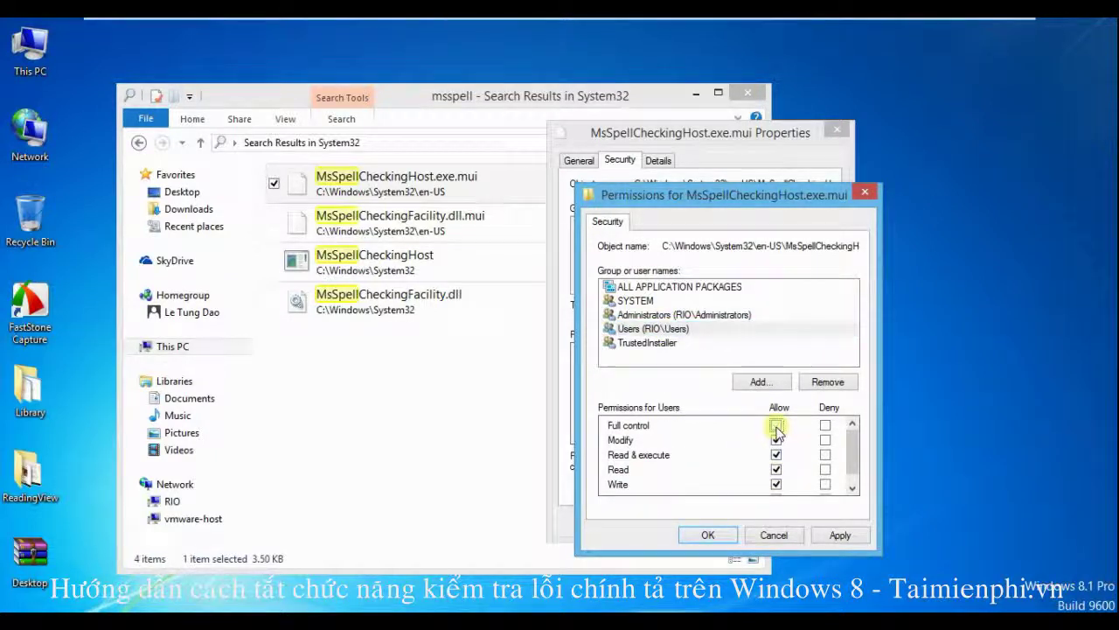
left_click(710, 535)
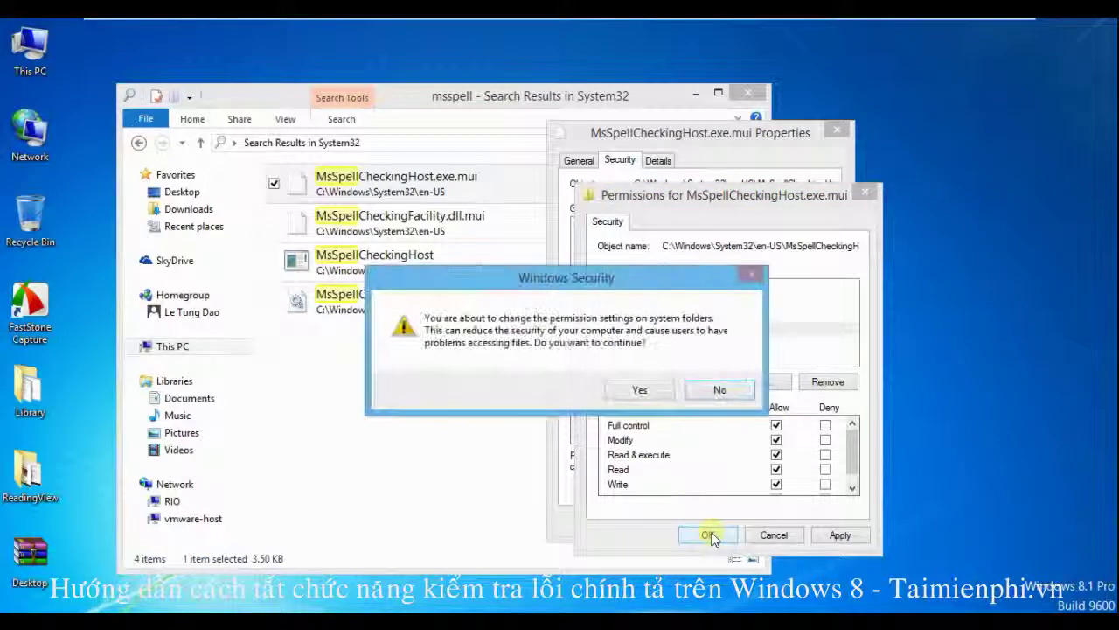
left_click(645, 390)
left_click(680, 522)
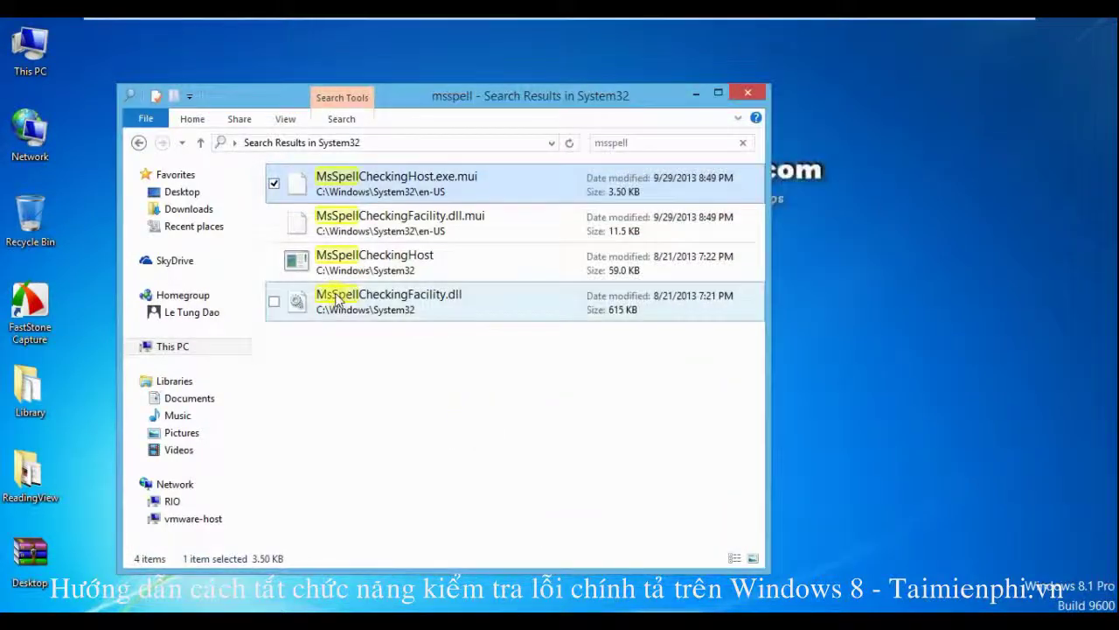
- Open the advanced security settings of the file MsSpellCheckingFacility.dll.mui from its properties
right_click(354, 235)
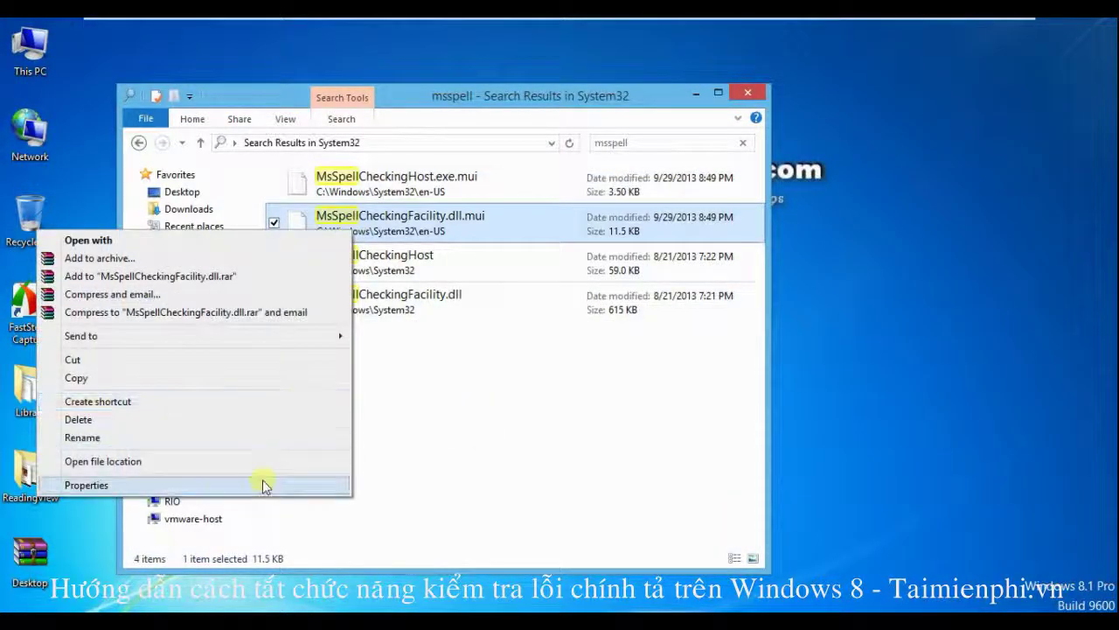
left_click(264, 486)
left_click(425, 228)
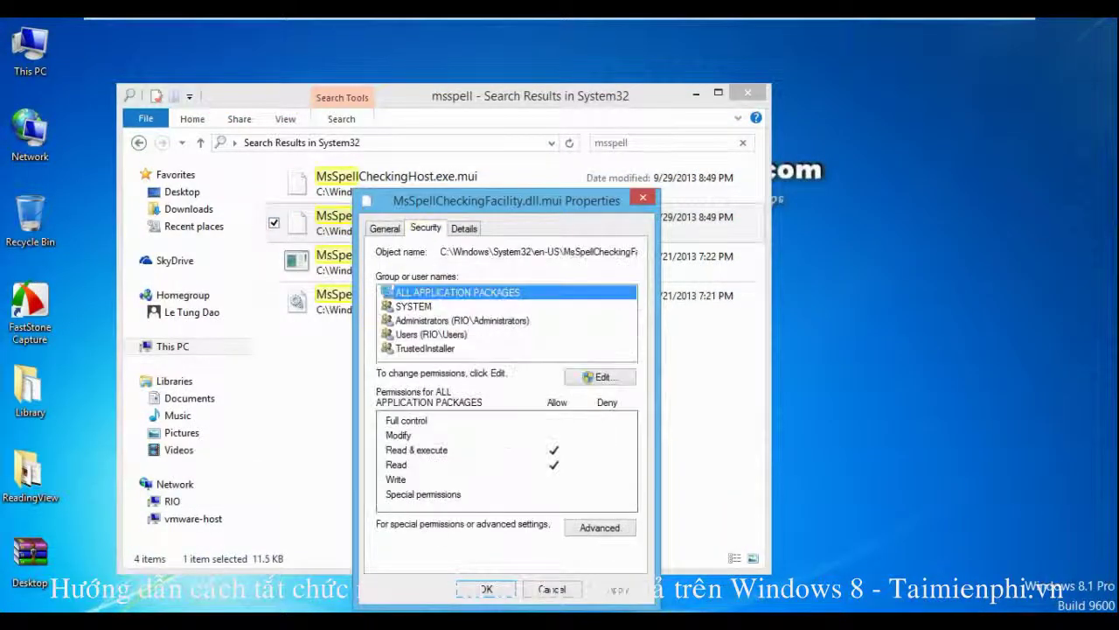
left_click(601, 528)
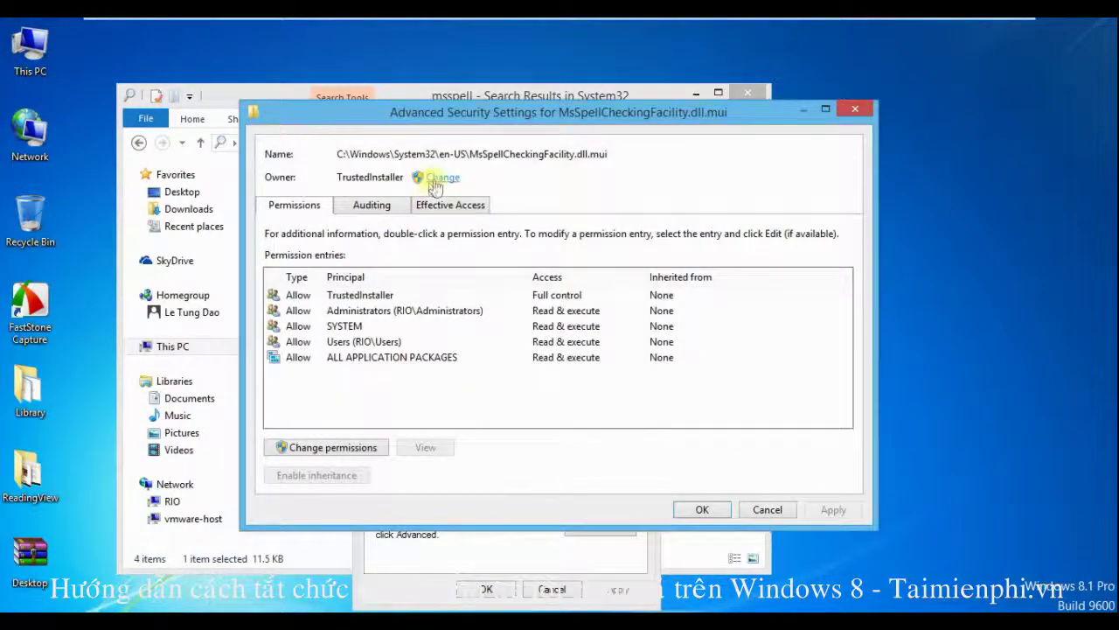
- Set the personal user account from the RIO account list as owner of MsSpellCheckingFacility.dll.mui and apply the ownership
left_click(438, 182)
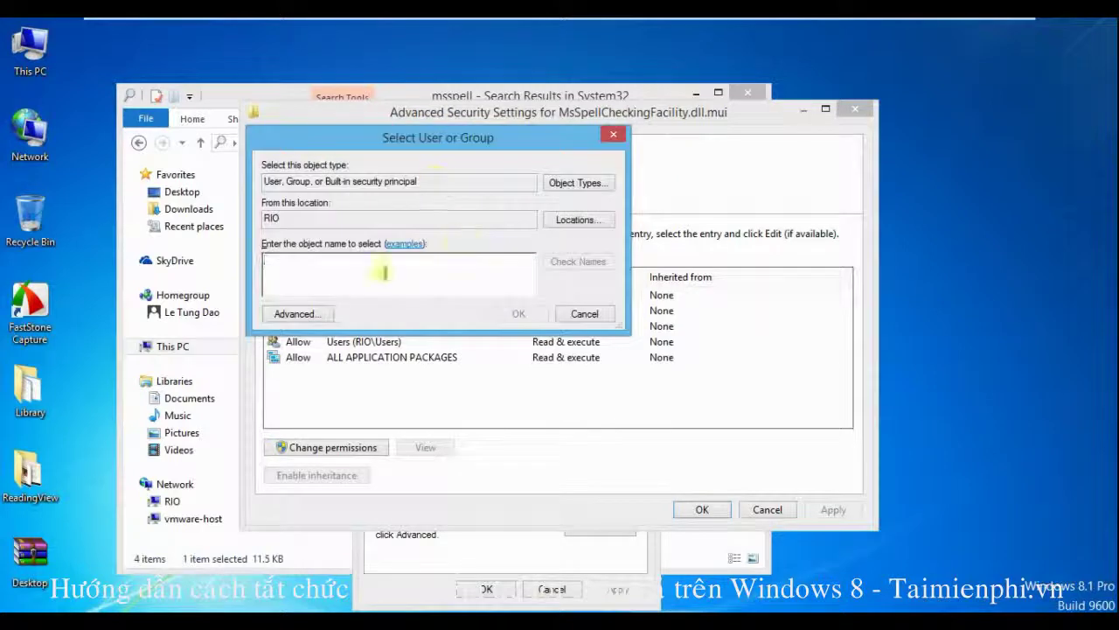
left_click(296, 313)
left_click(641, 301)
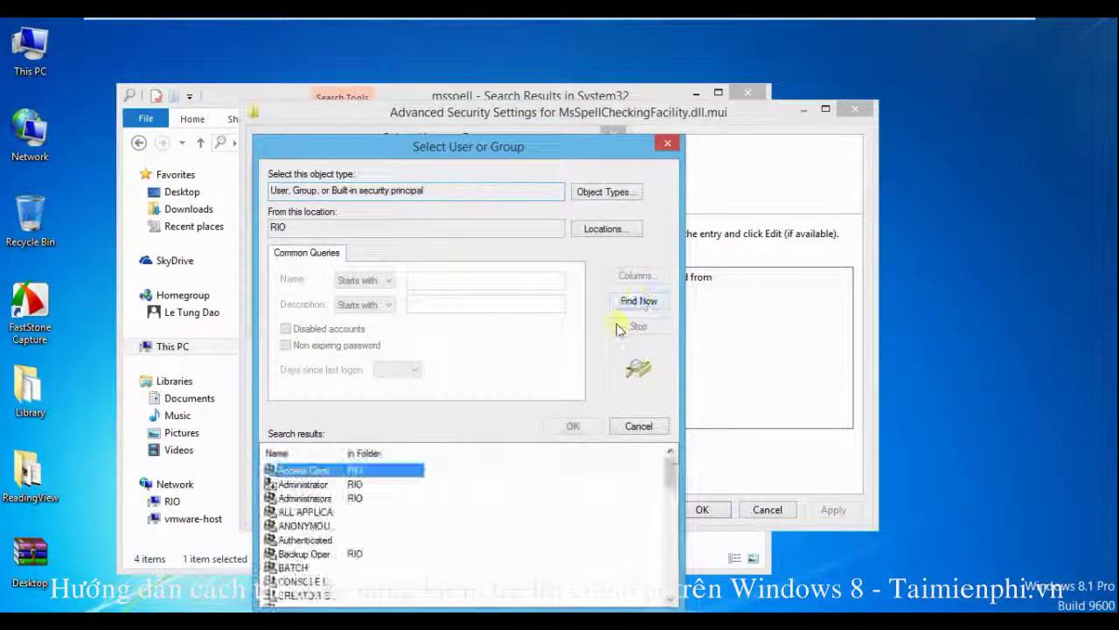
left_click(363, 512)
scroll(341, 517, "down", 4)
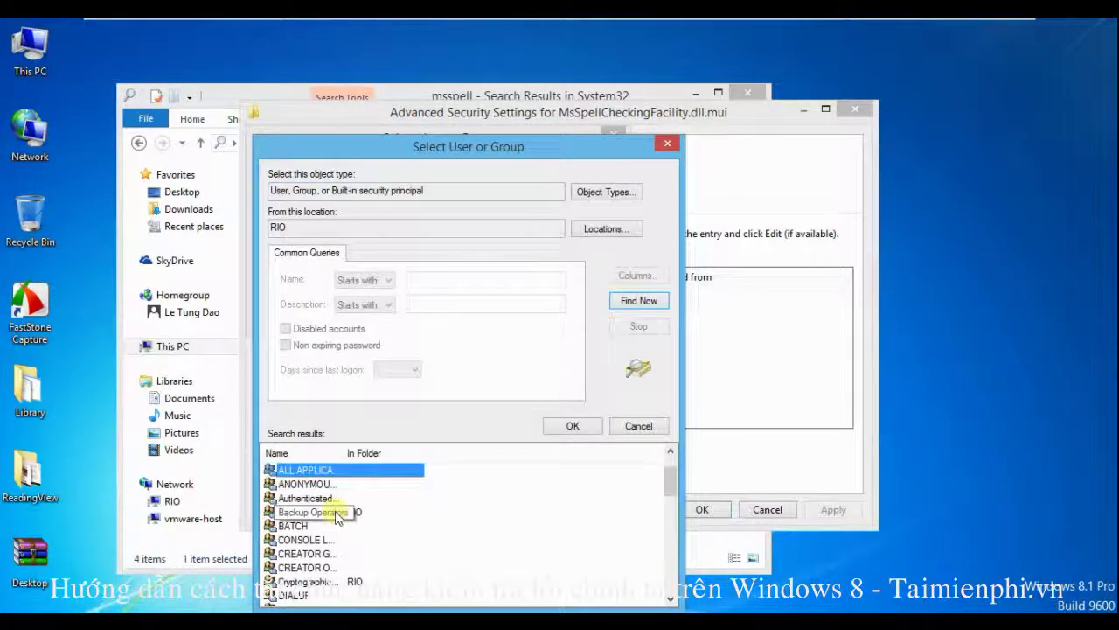
scroll(335, 522, "down", 4)
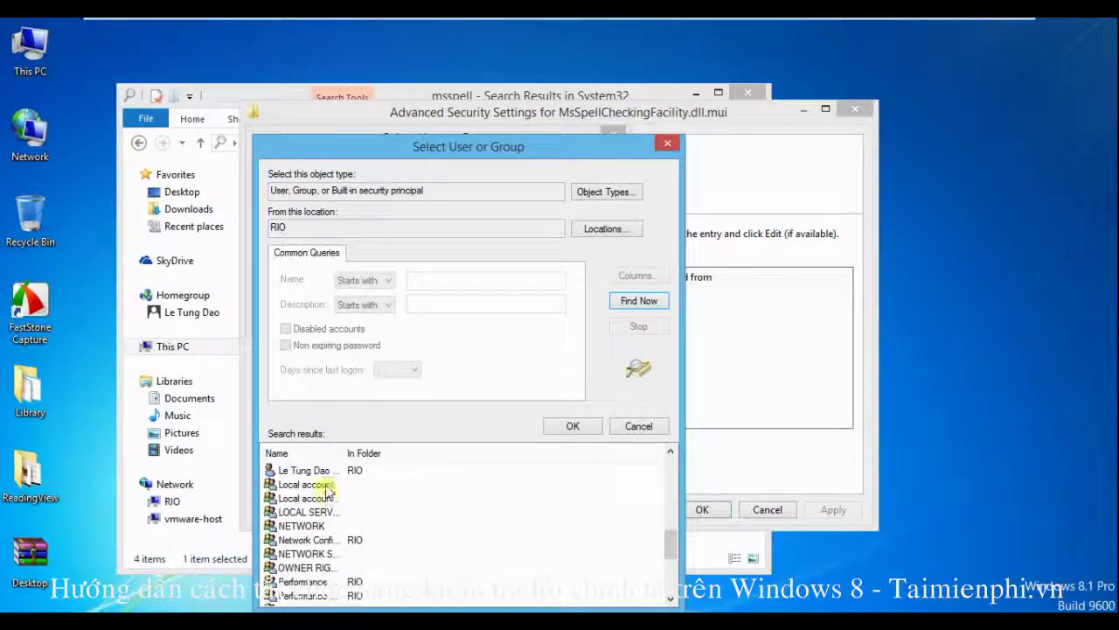
double_click(326, 472)
left_click(515, 313)
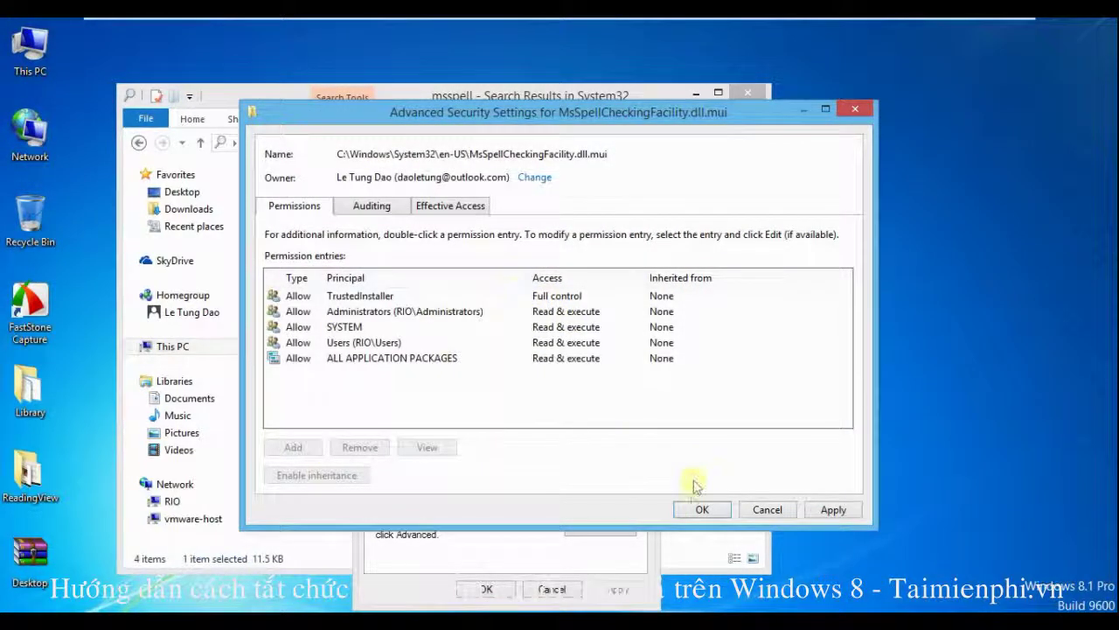
left_click(701, 510)
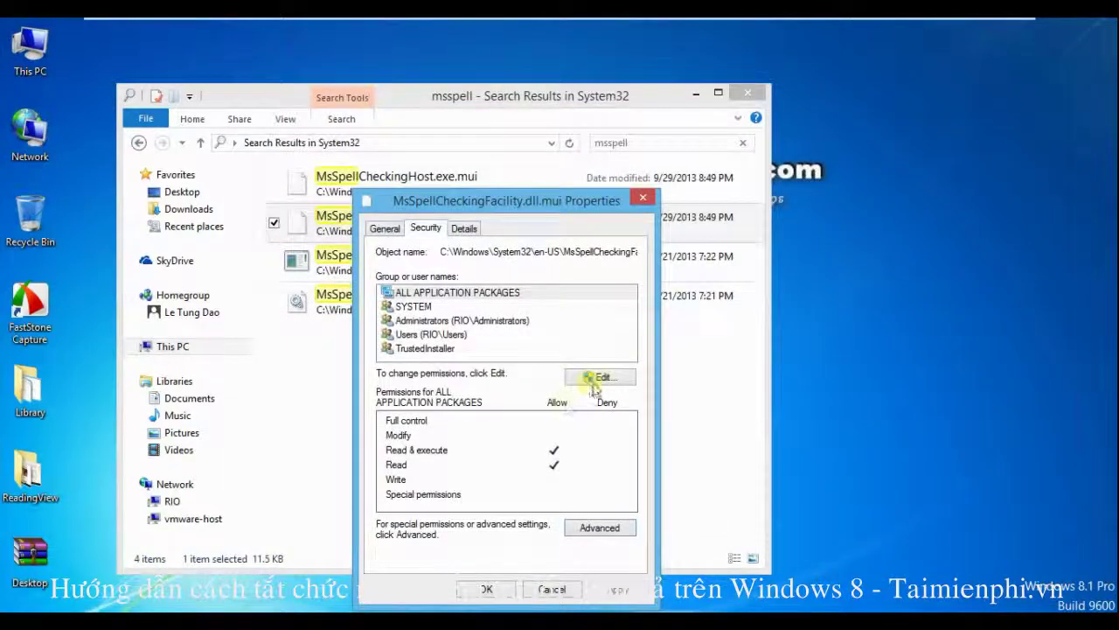
- Allow the Administrators and Users groups Full control of MsSpellCheckingFacility.dll.mui, accept the permission change and close the file's properties
left_click(600, 377)
left_click(466, 371)
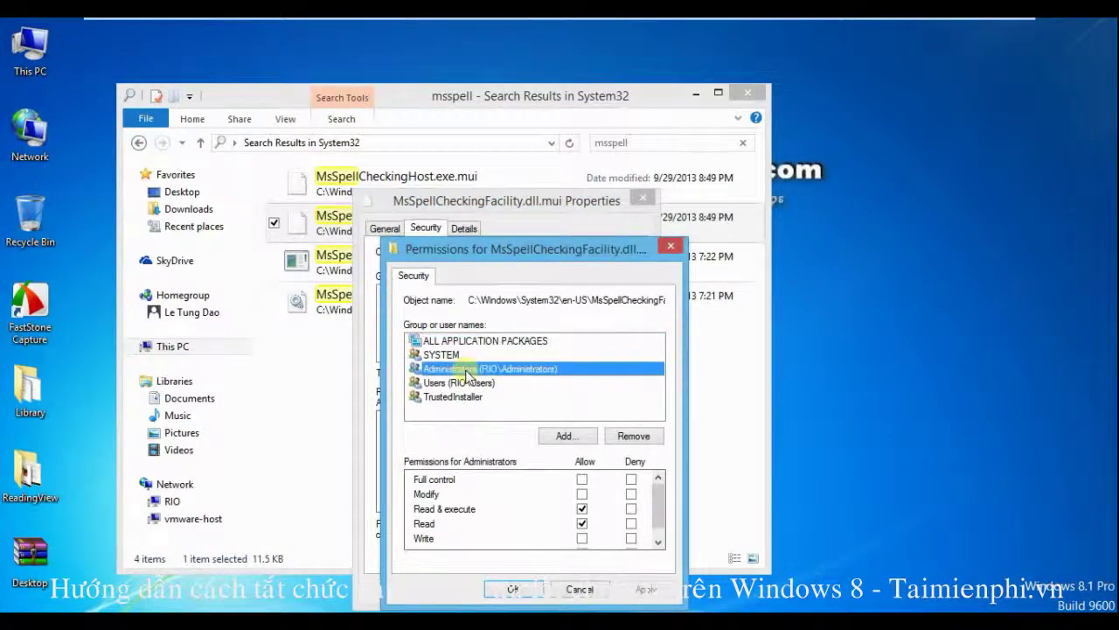
left_click(582, 480)
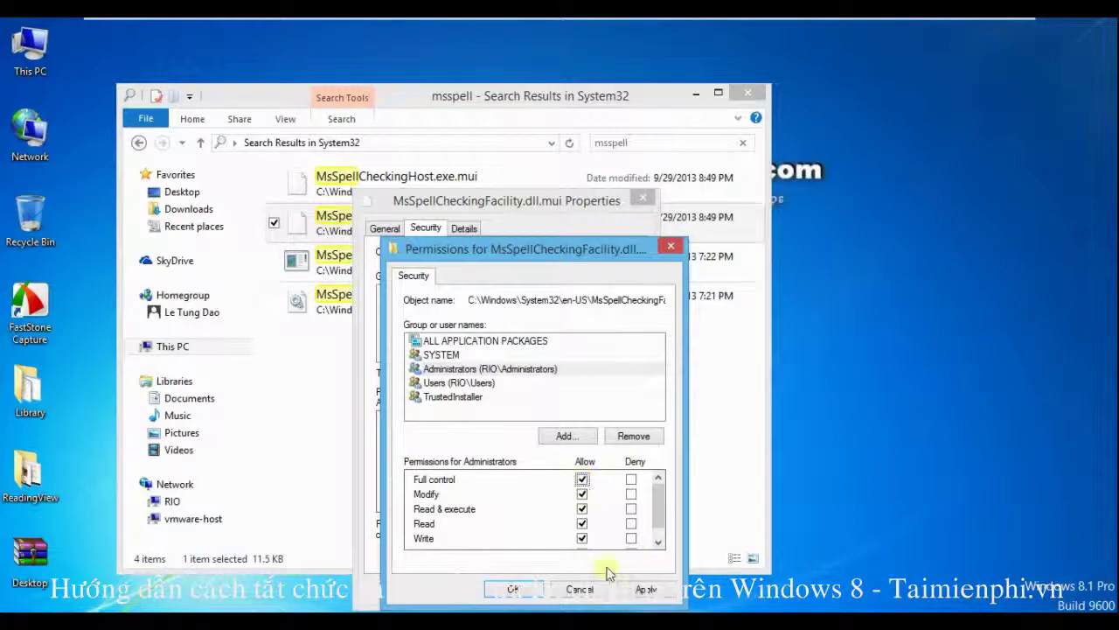
left_click(484, 383)
left_click(581, 479)
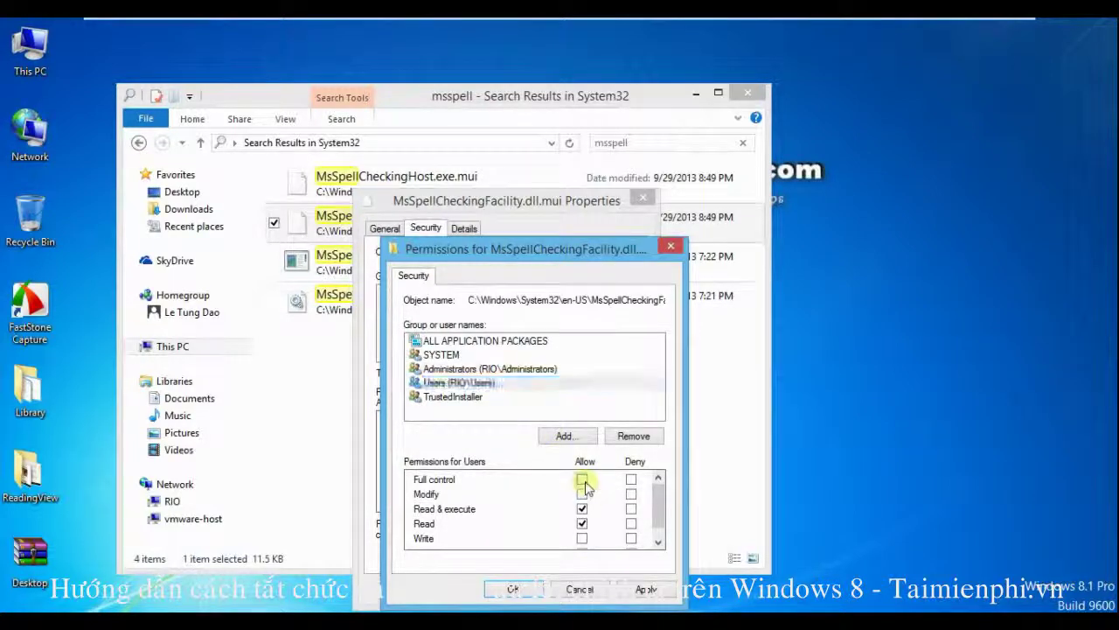
left_click(512, 589)
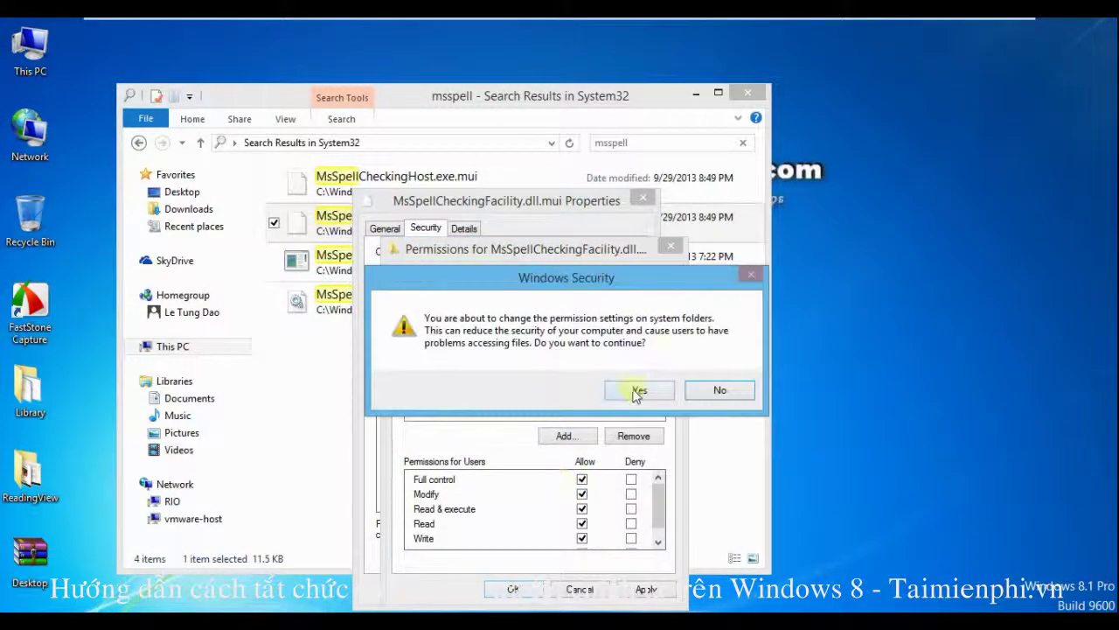
left_click(639, 390)
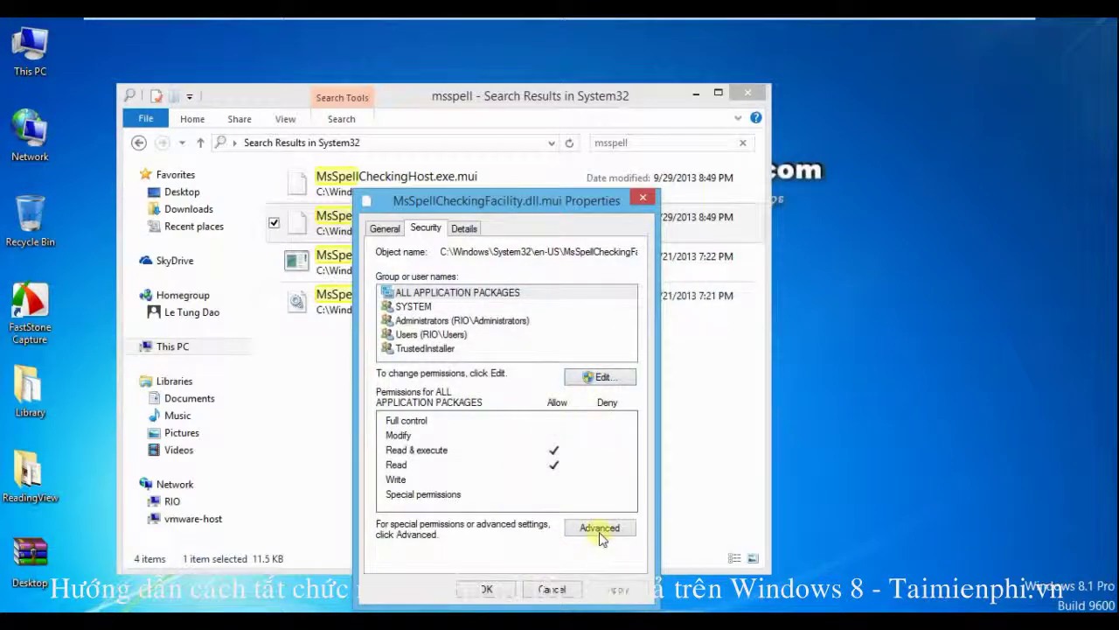
left_click(486, 588)
- Open the advanced security settings of the MsSpellCheckingHost application file from its properties
left_click(367, 262)
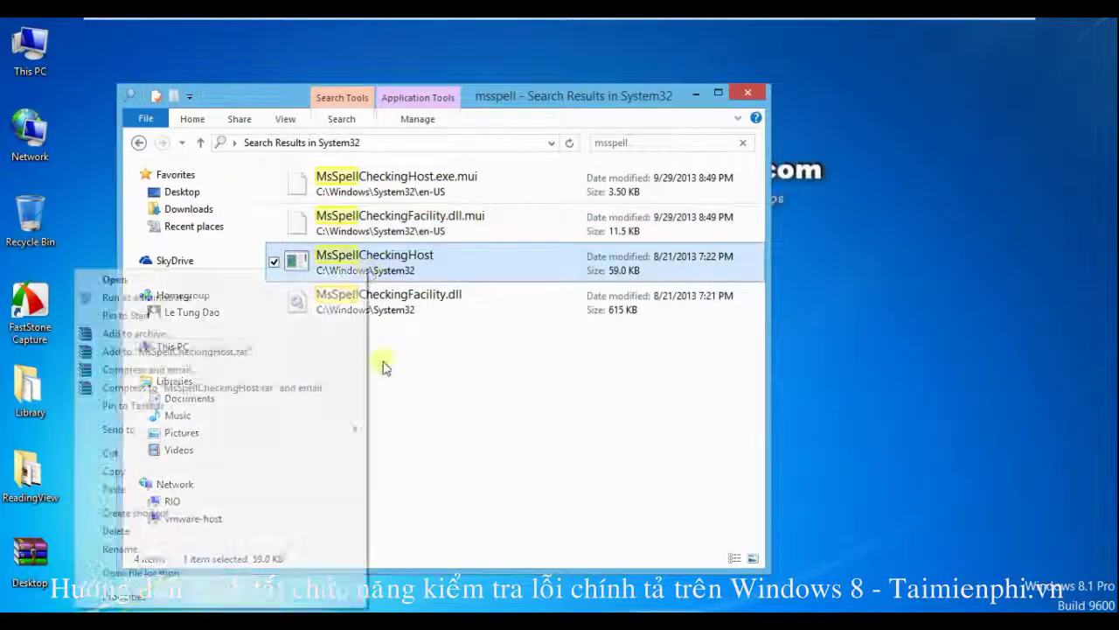
right_click(366, 267)
left_click(313, 595)
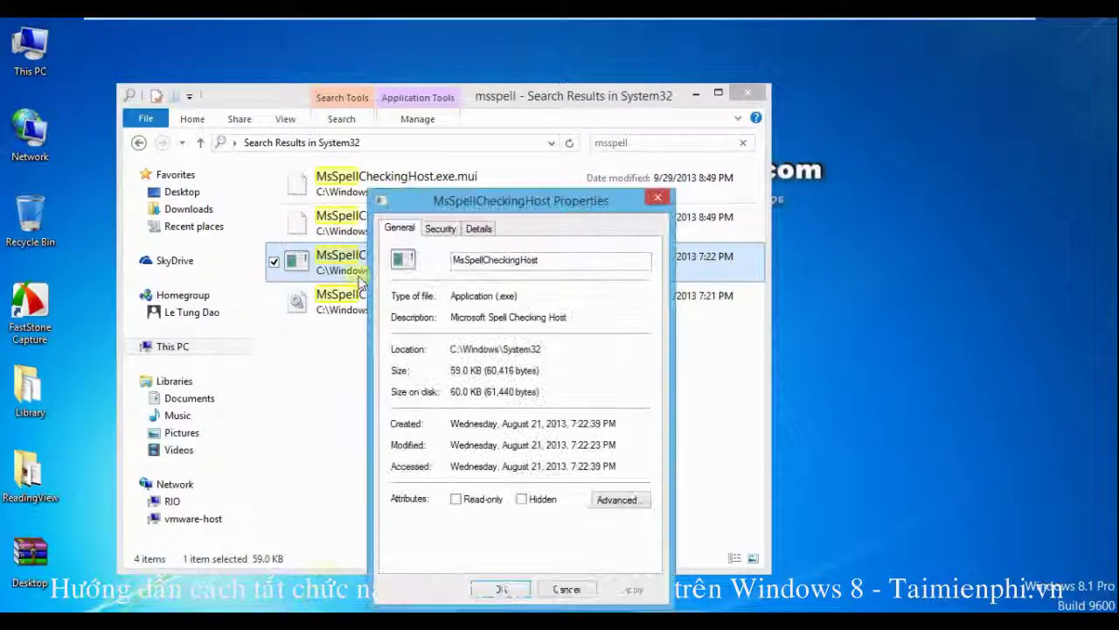
left_click(438, 229)
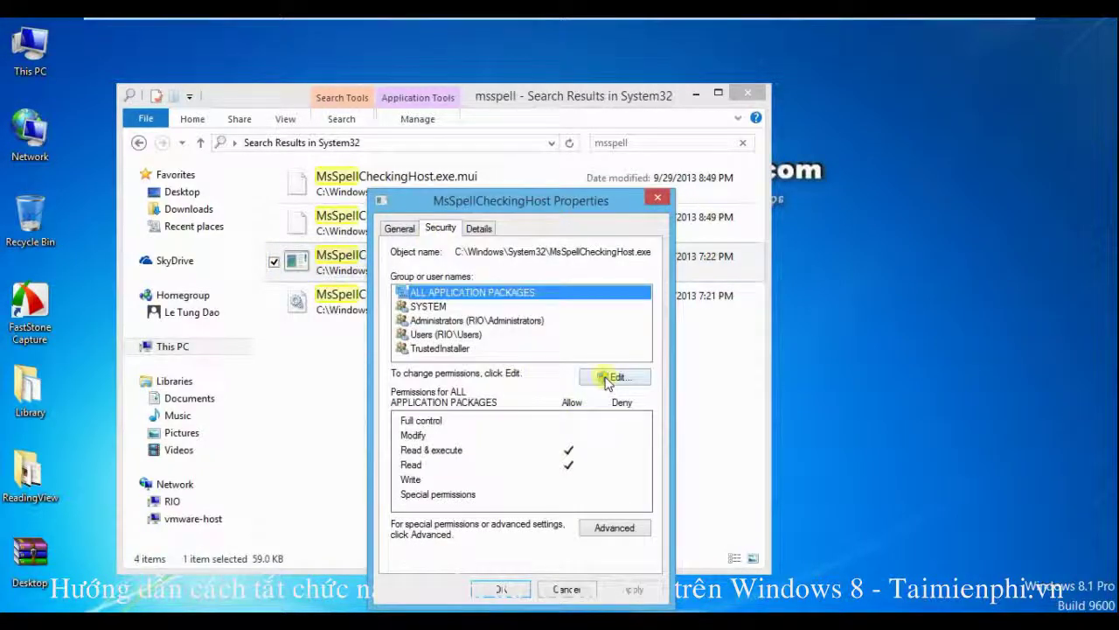
left_click(634, 530)
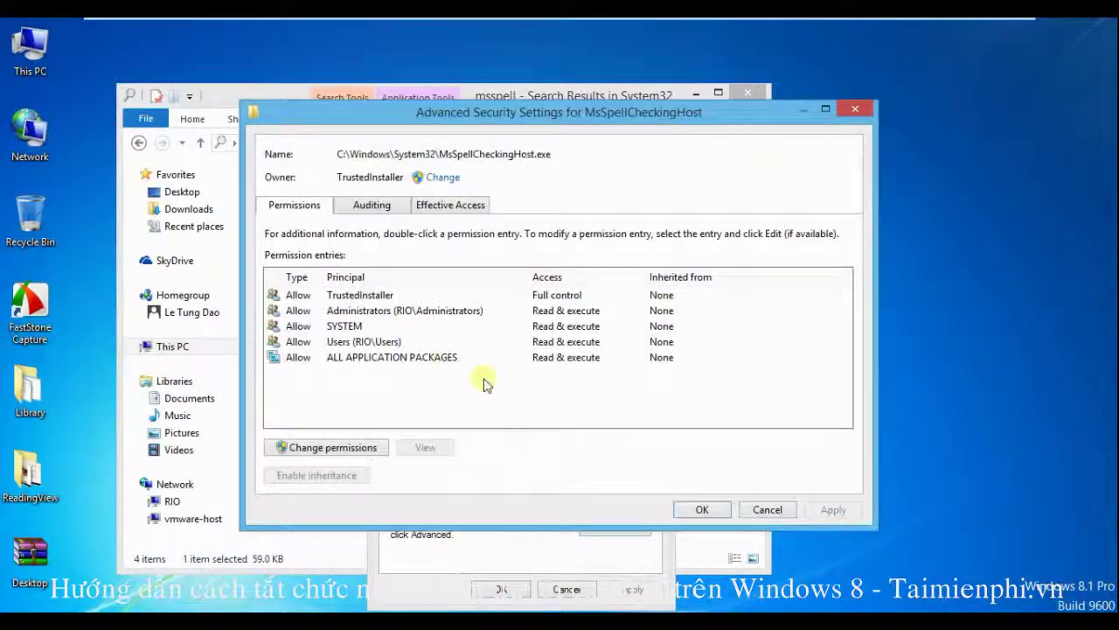
- Make the personal user account from the RIO account list the owner of MsSpellCheckingHost.exe and apply the ownership
left_click(442, 178)
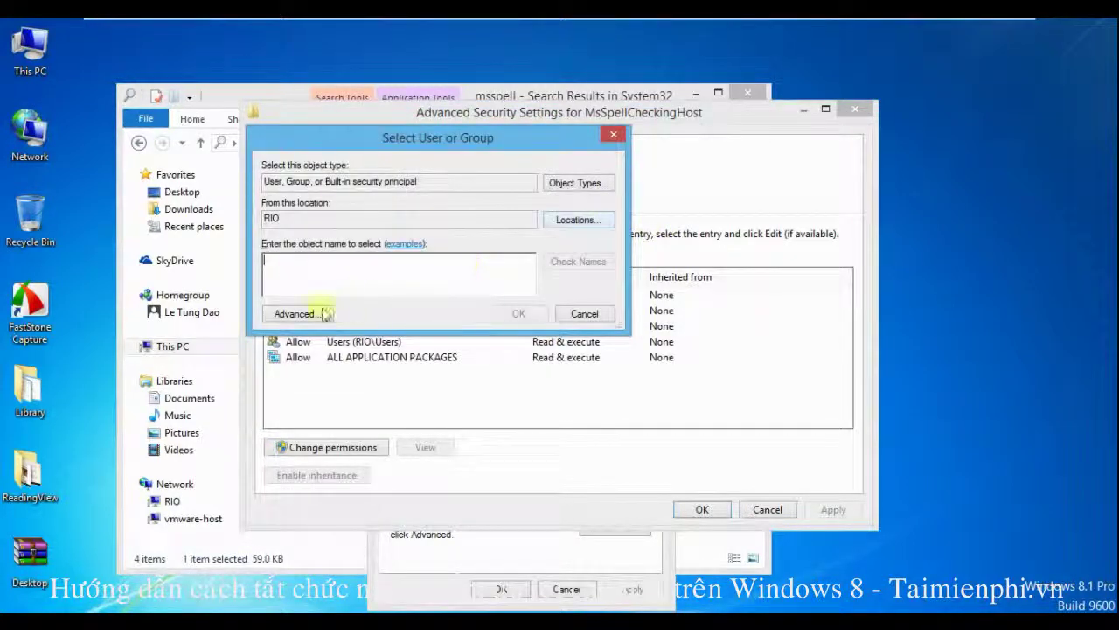
left_click(324, 314)
left_click(635, 301)
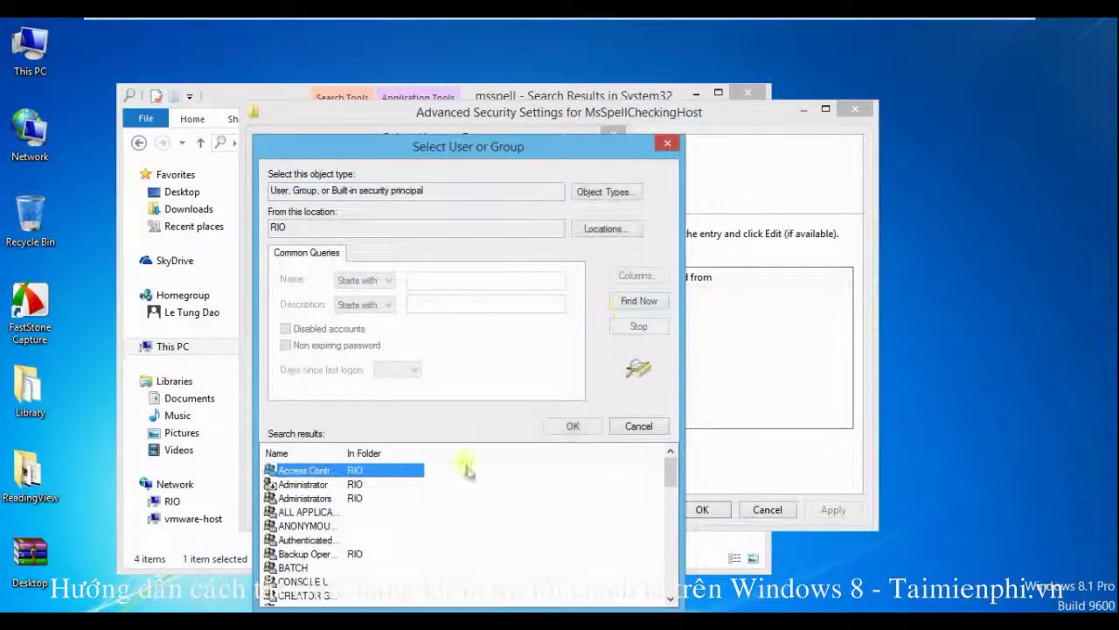
scroll(332, 555, "down", 4)
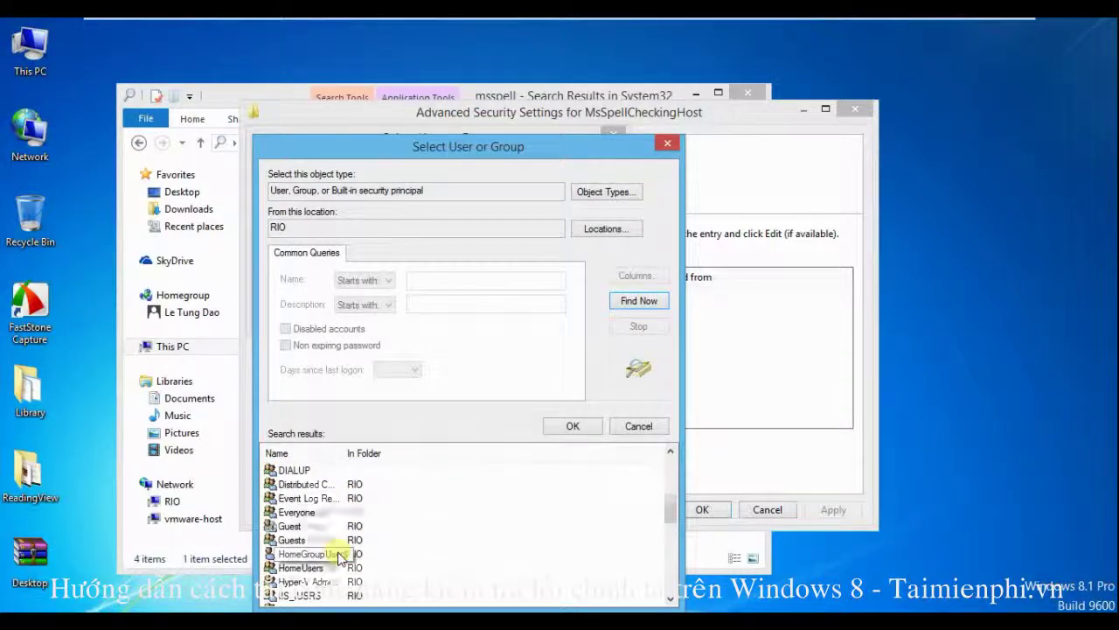
scroll(340, 556, "down", 2)
double_click(350, 554)
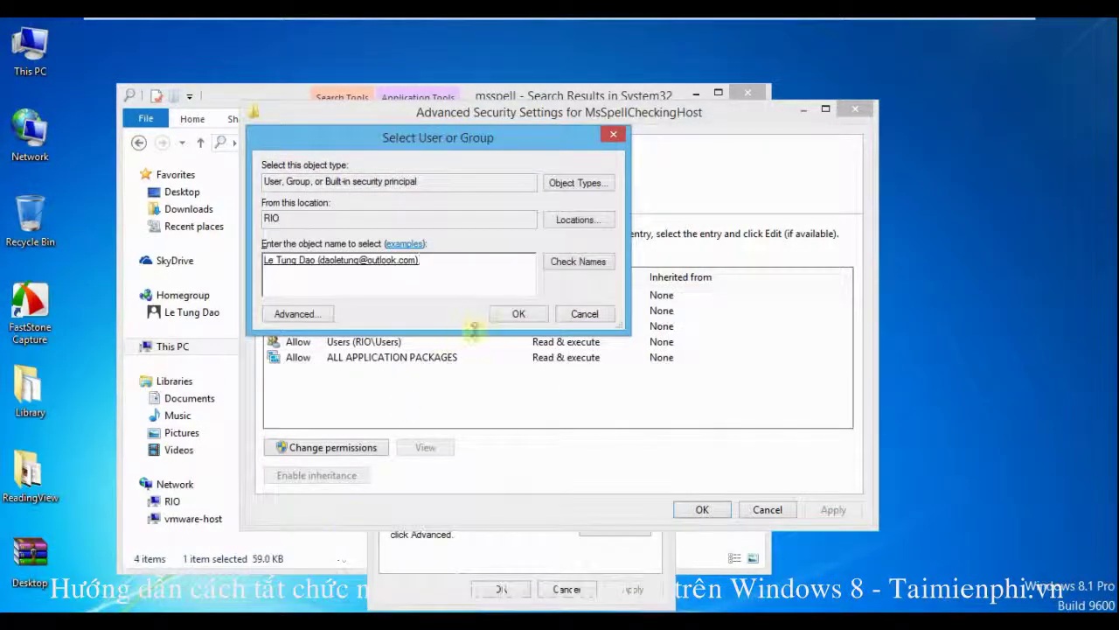
left_click(503, 316)
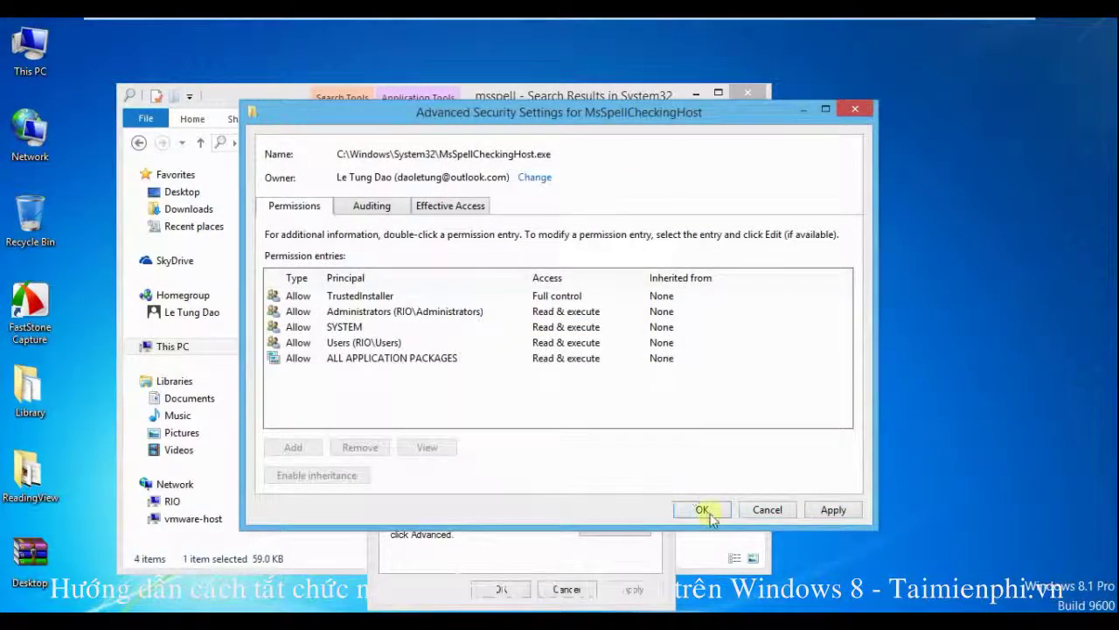
left_click(704, 510)
- Allow the Administrators and Users groups Full control of MsSpellCheckingHost.exe, accept the permission change and close the file's properties
left_click(612, 372)
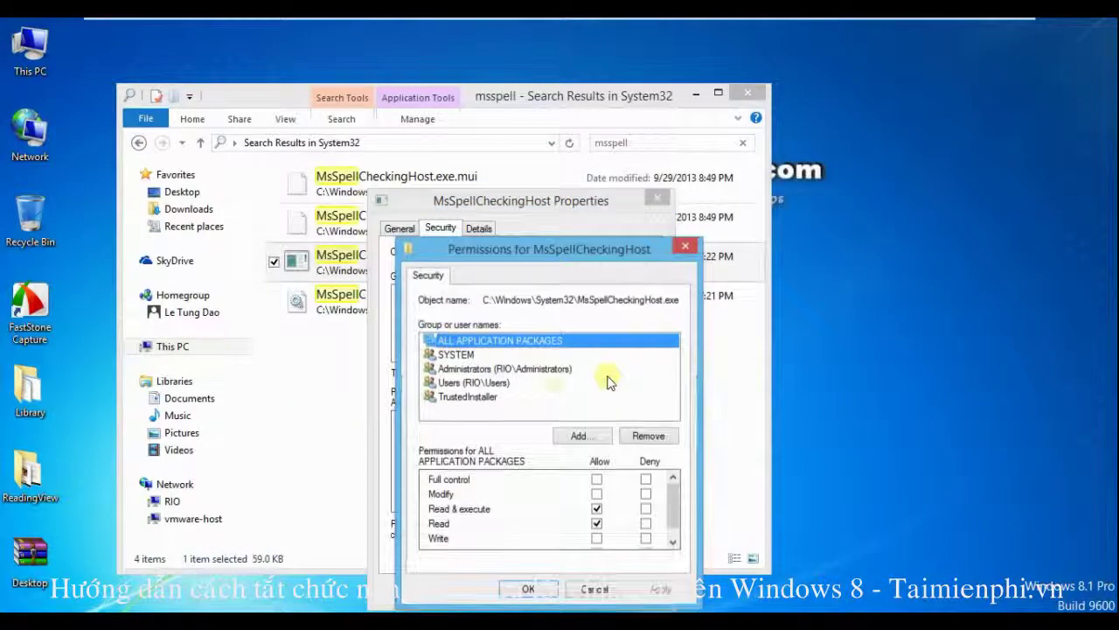
left_click(499, 368)
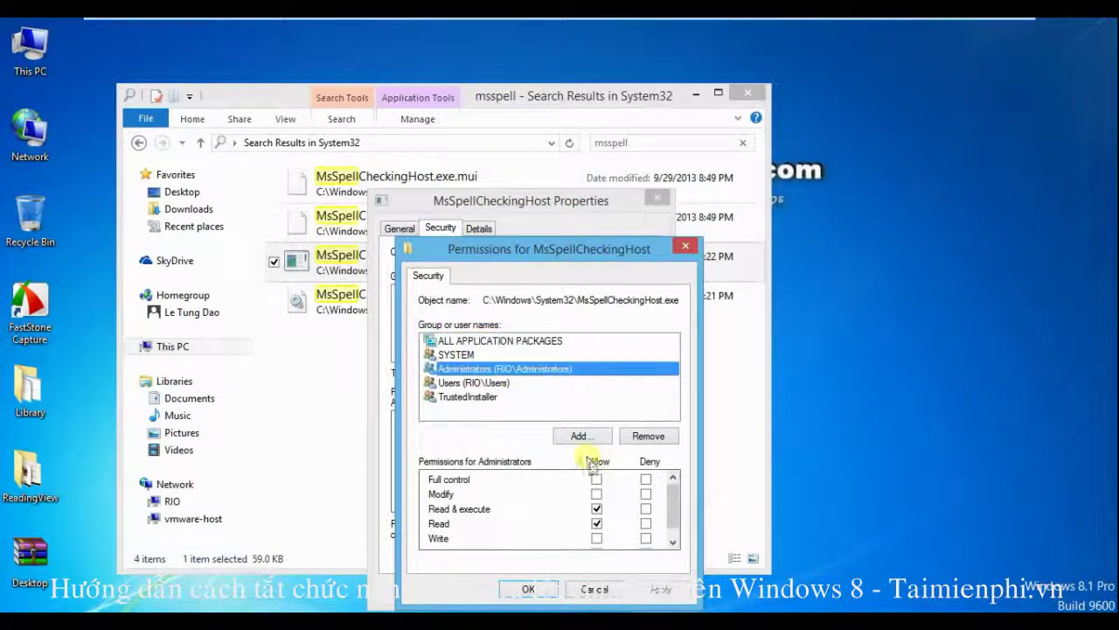
left_click(596, 479)
left_click(503, 383)
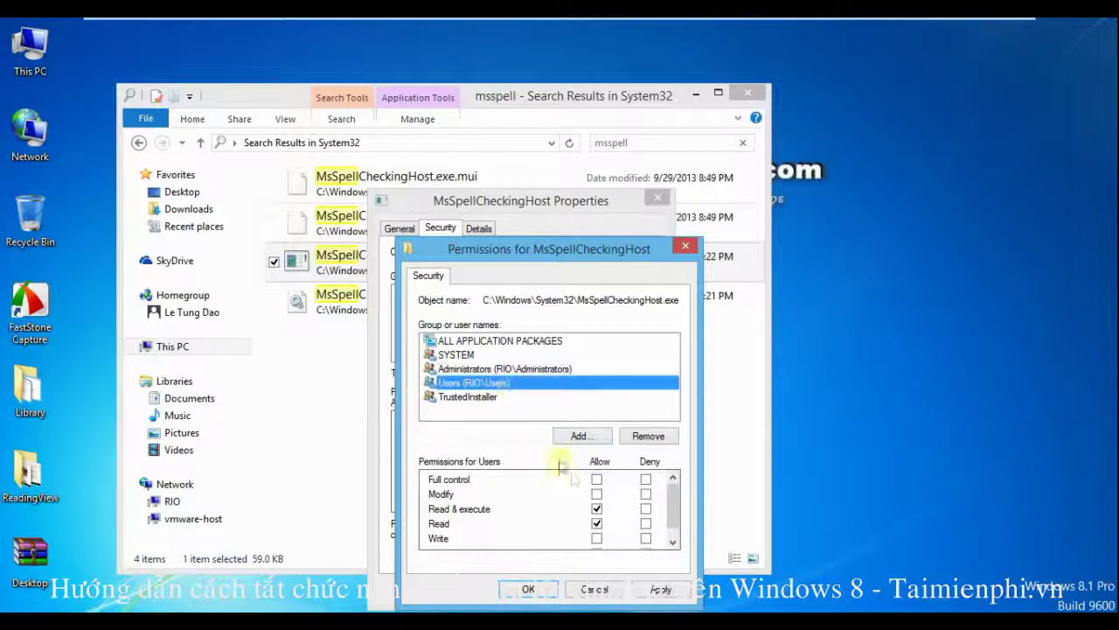
left_click(596, 480)
left_click(541, 591)
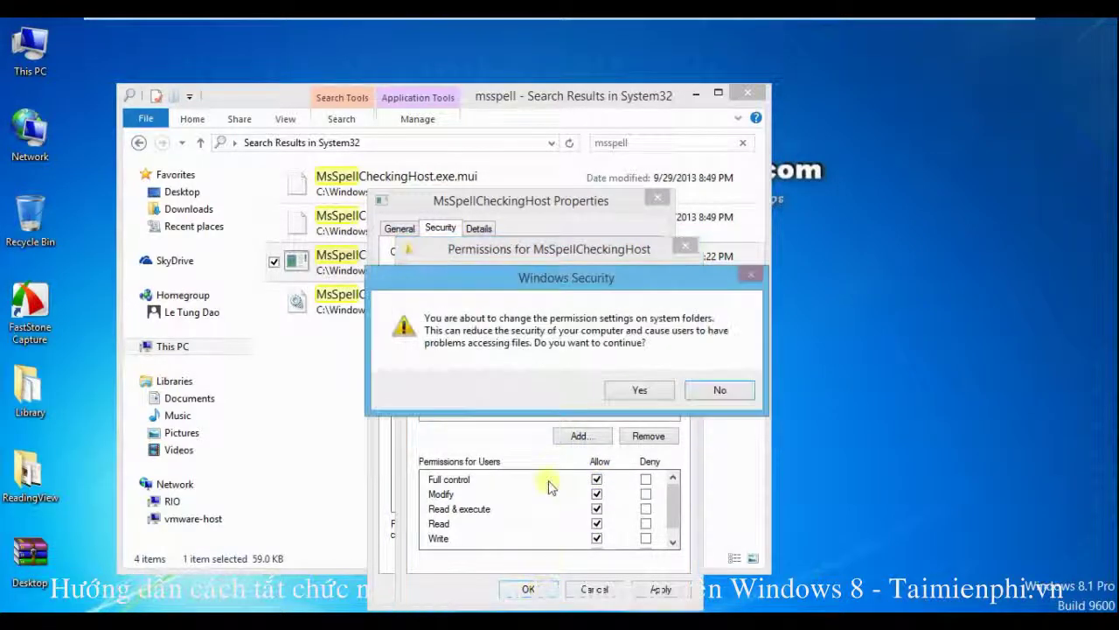
left_click(638, 391)
left_click(501, 590)
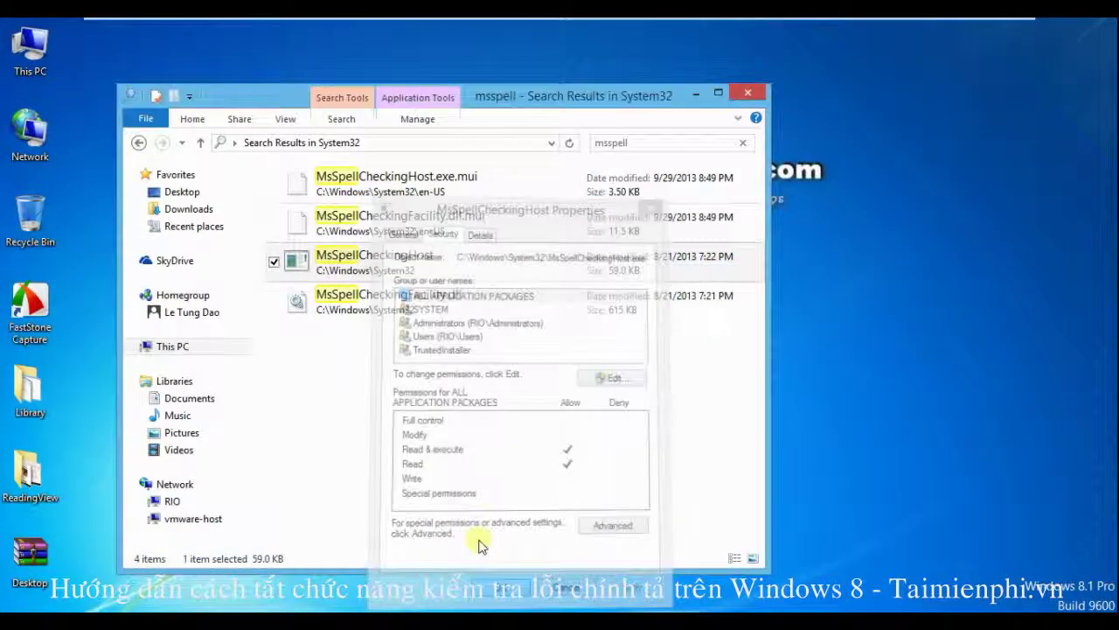
- Open the advanced security settings of the file MsSpellCheckingFacility.dll from its properties
left_click(387, 310)
right_click(386, 310)
left_click(320, 566)
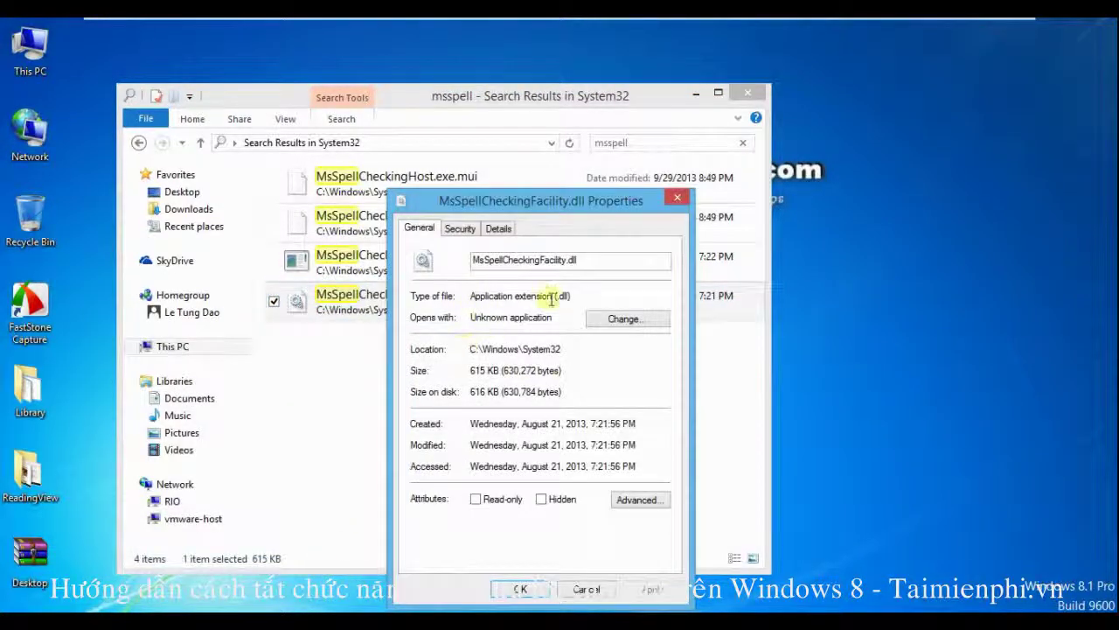
left_click(461, 228)
left_click(649, 533)
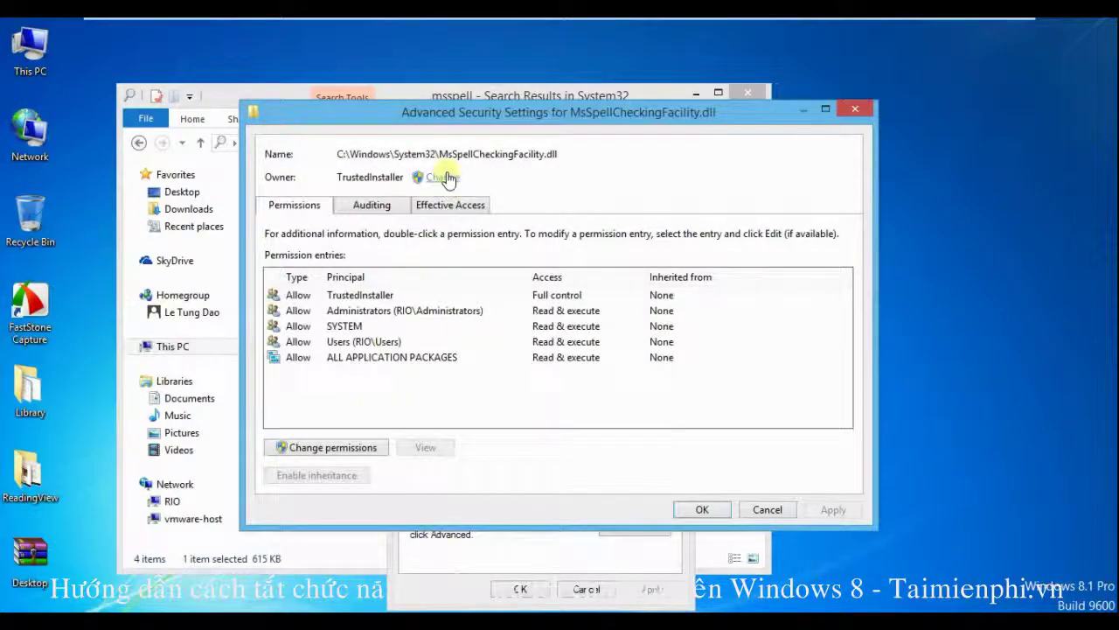
- Change the owner of MsSpellCheckingFacility.dll to the personal user account from the RIO account list and apply the ownership
left_click(447, 179)
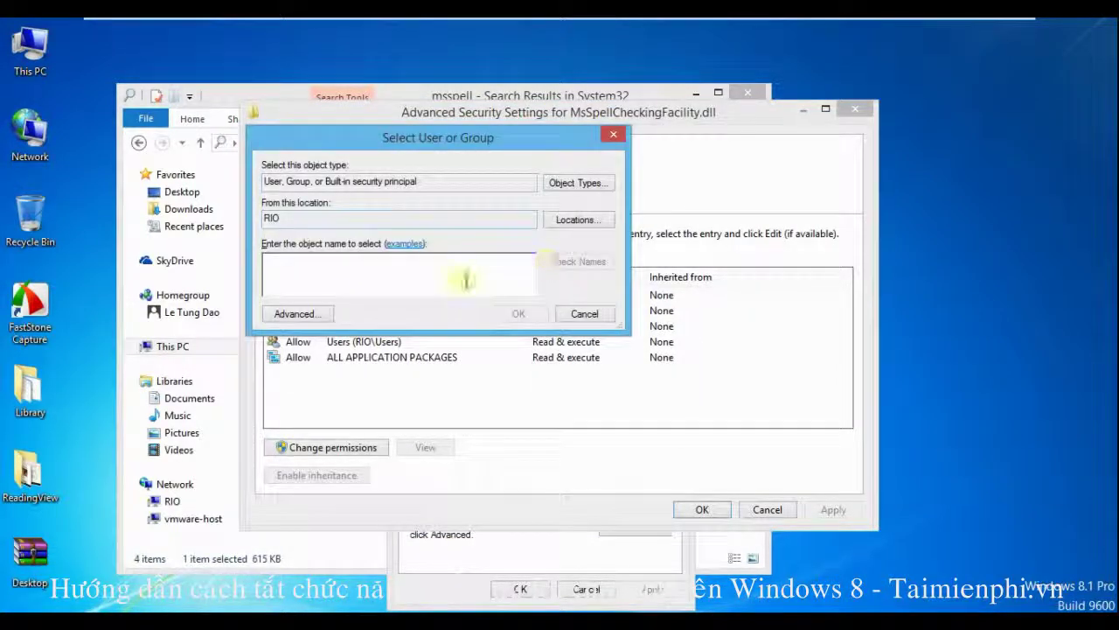
left_click(292, 312)
left_click(626, 301)
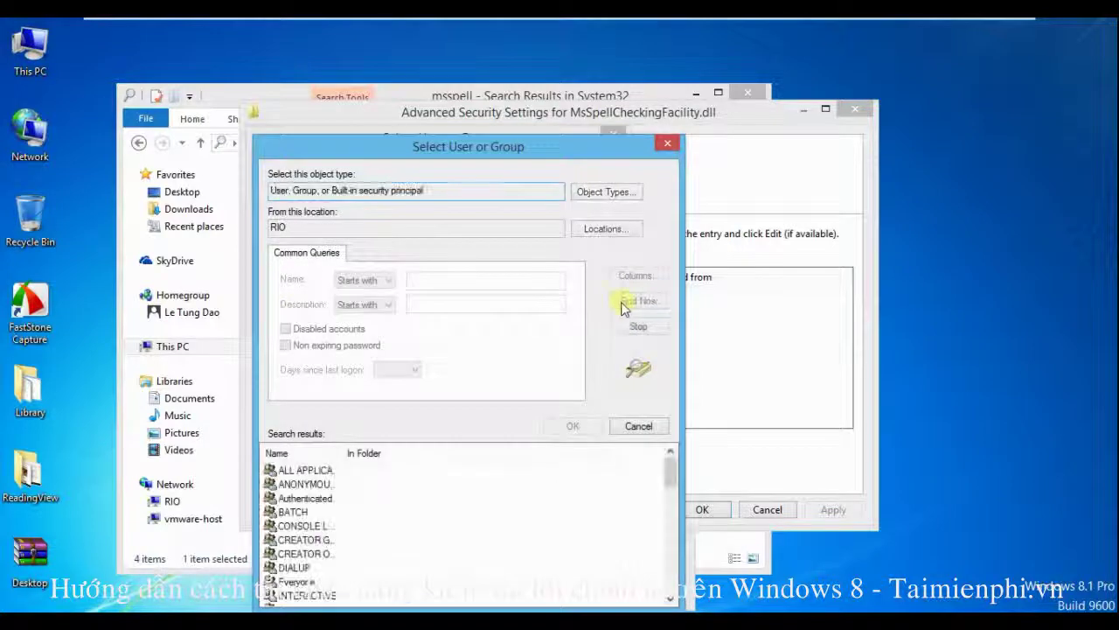
left_click(363, 514)
scroll(363, 522, "down", 1)
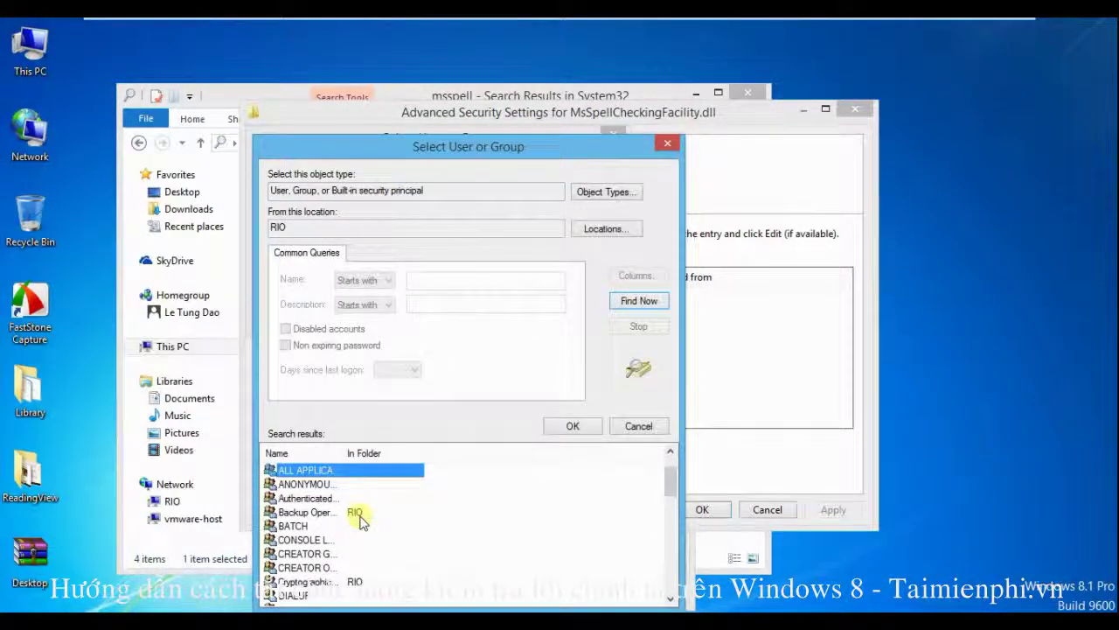
scroll(363, 522, "down", 2)
scroll(361, 522, "down", 3)
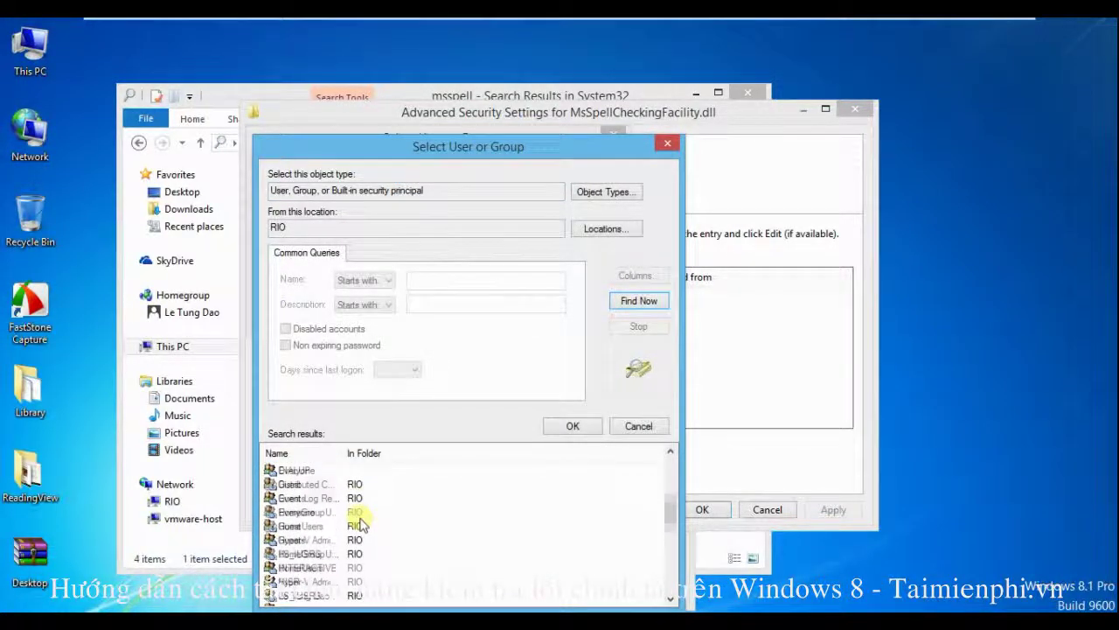
left_click(337, 556)
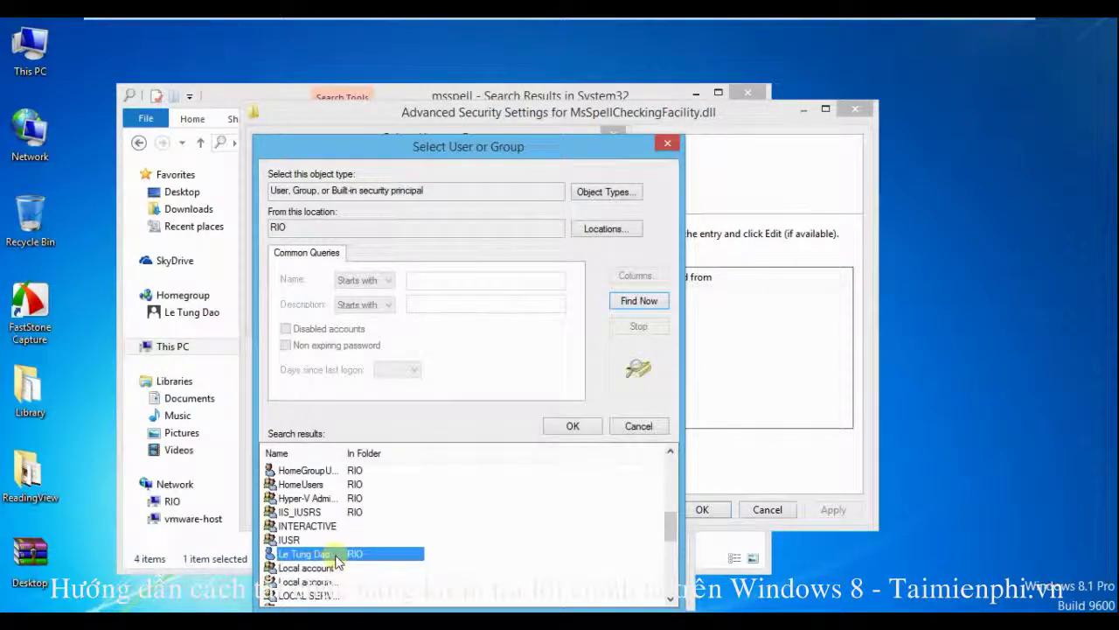
double_click(337, 556)
left_click(523, 315)
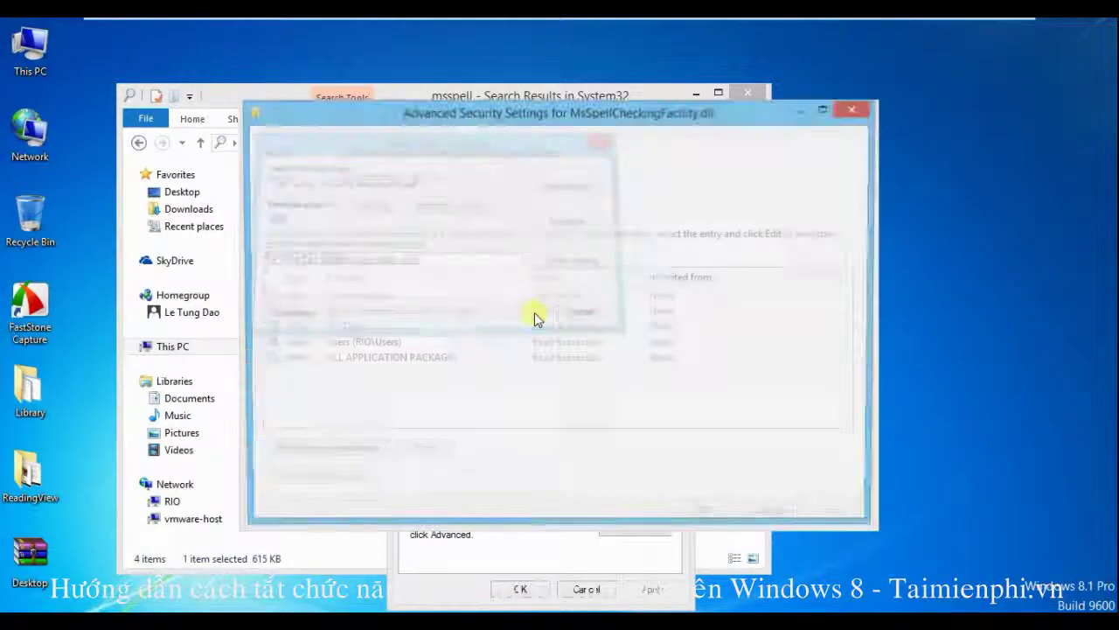
left_click(696, 510)
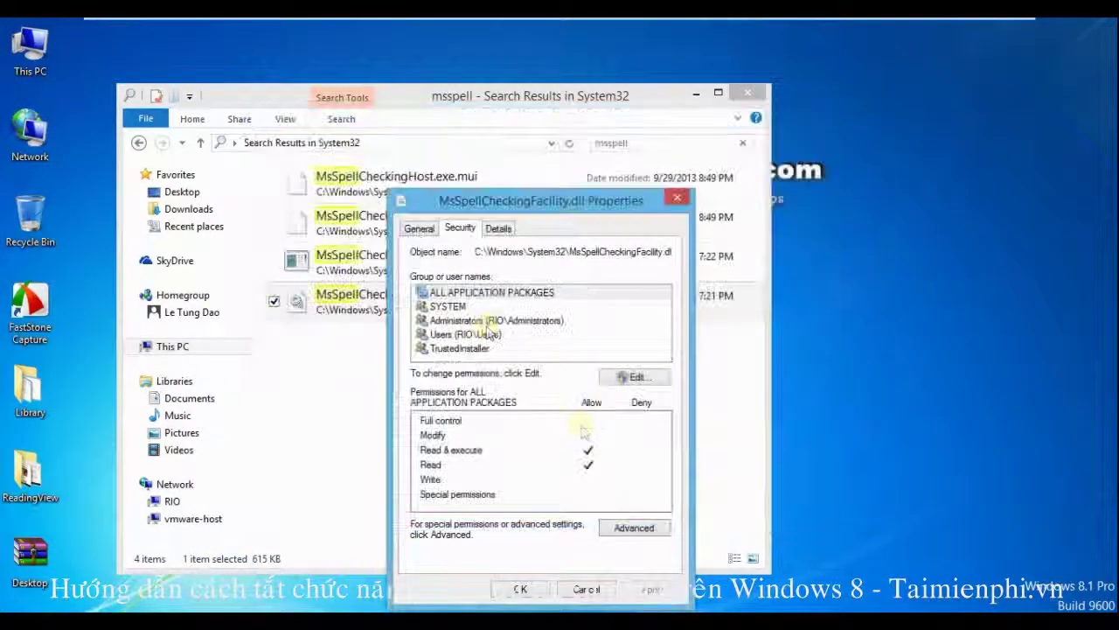
- Allow the Administrators and Users groups Full control of MsSpellCheckingFacility.dll, accept the system permission change and close the file's properties
left_click(486, 320)
left_click(633, 378)
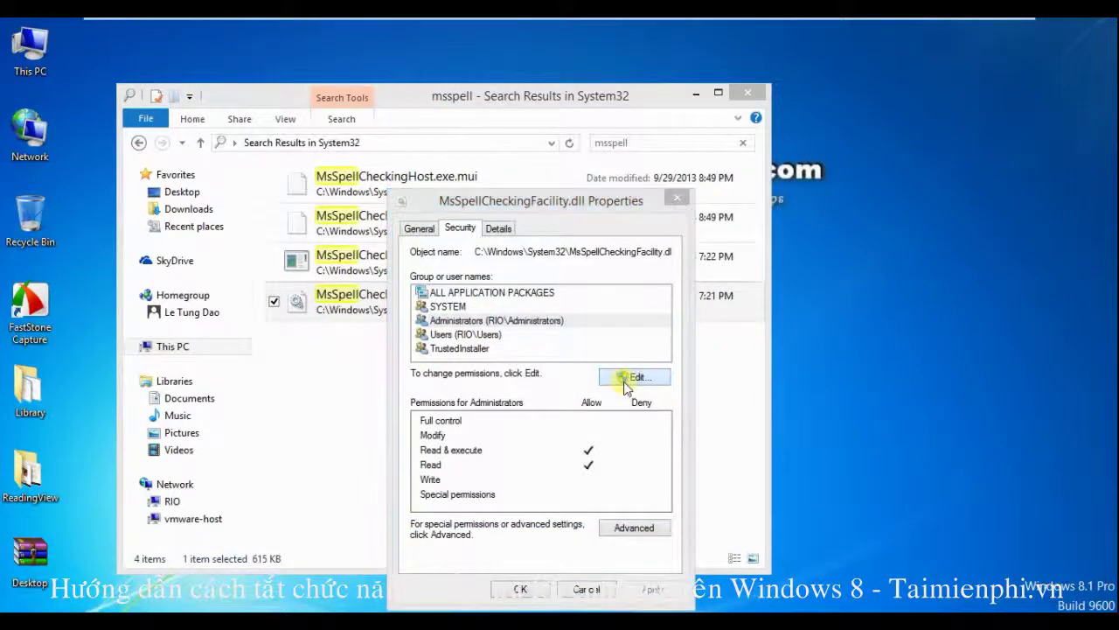
left_click(529, 368)
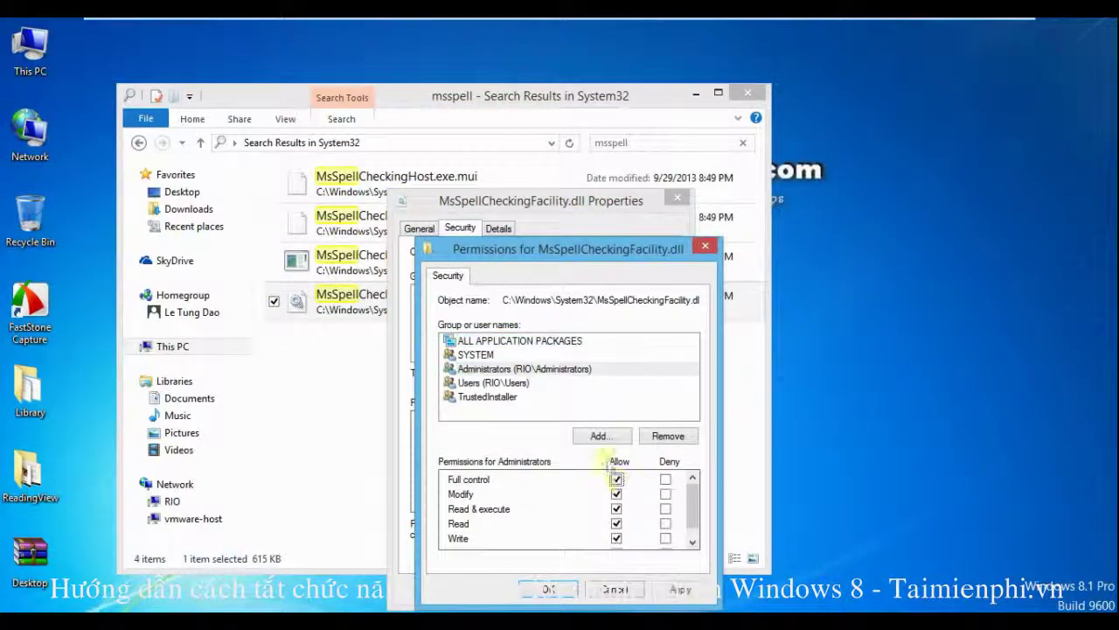
left_click(530, 383)
left_click(616, 480)
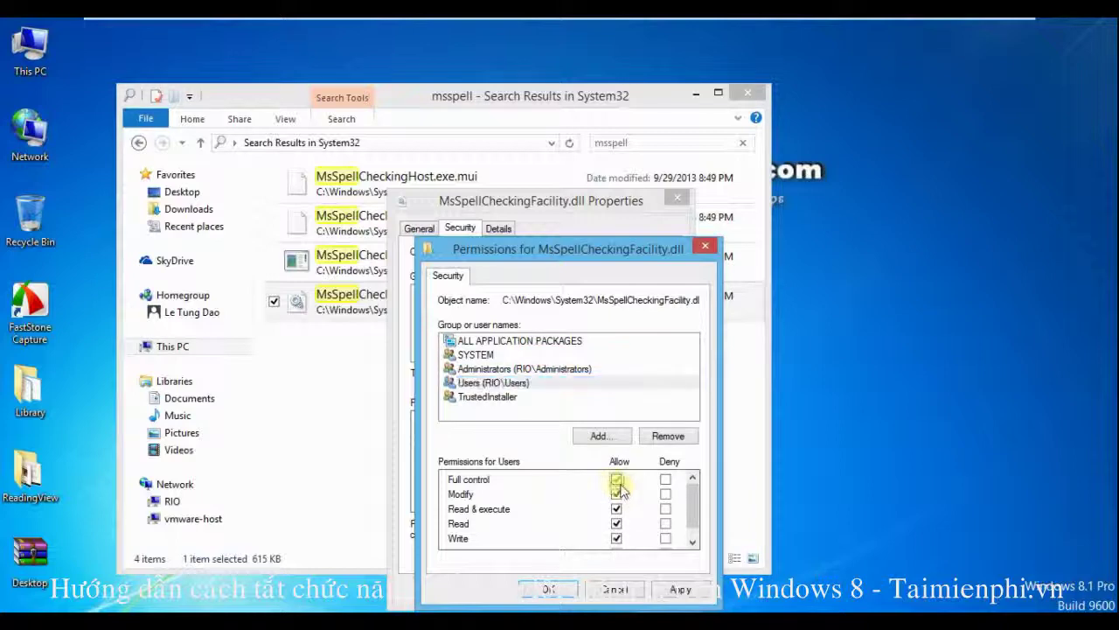
left_click(546, 588)
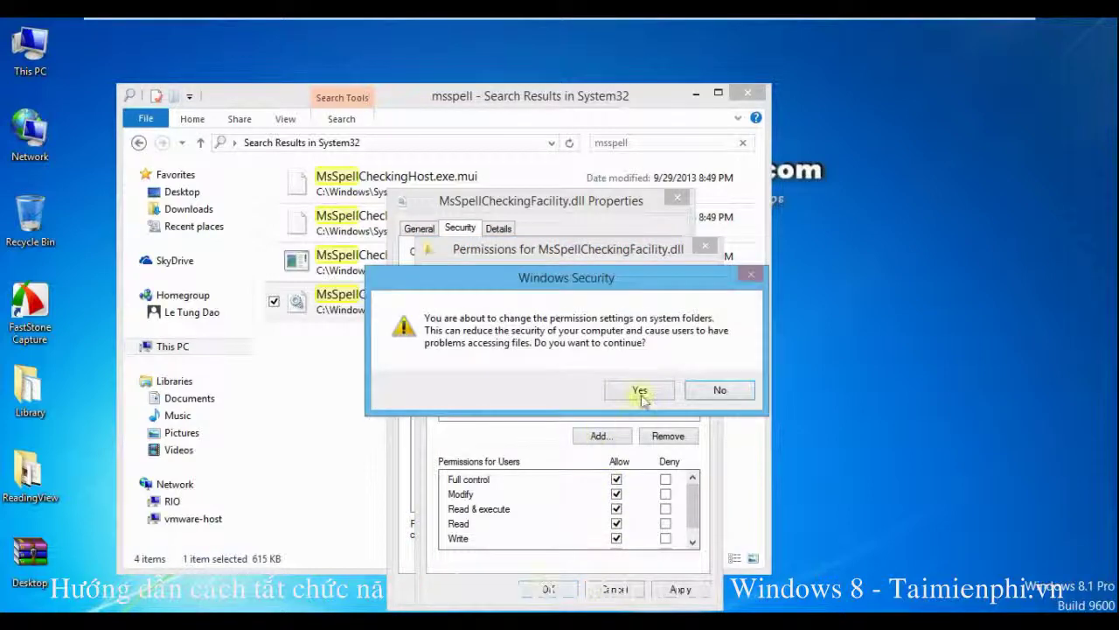
left_click(639, 390)
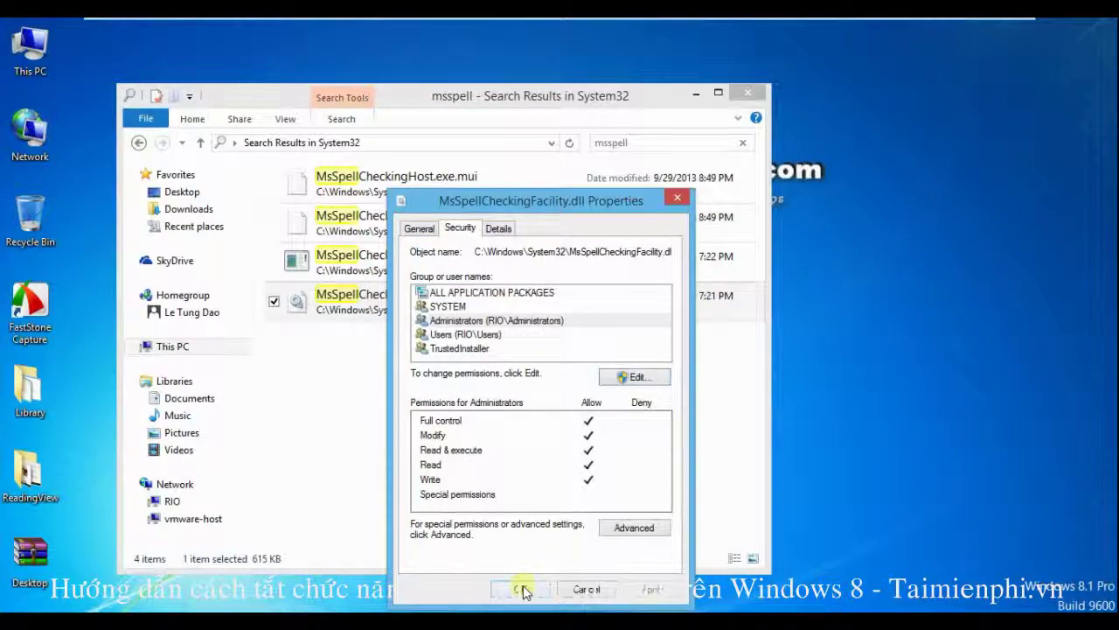
left_click(523, 591)
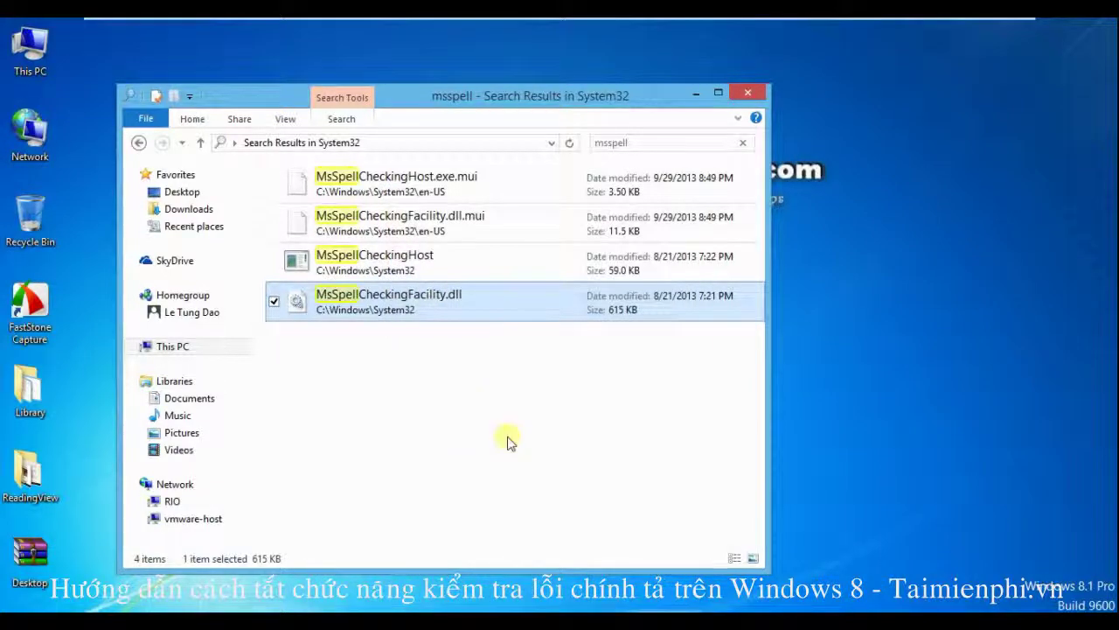
left_click(508, 441)
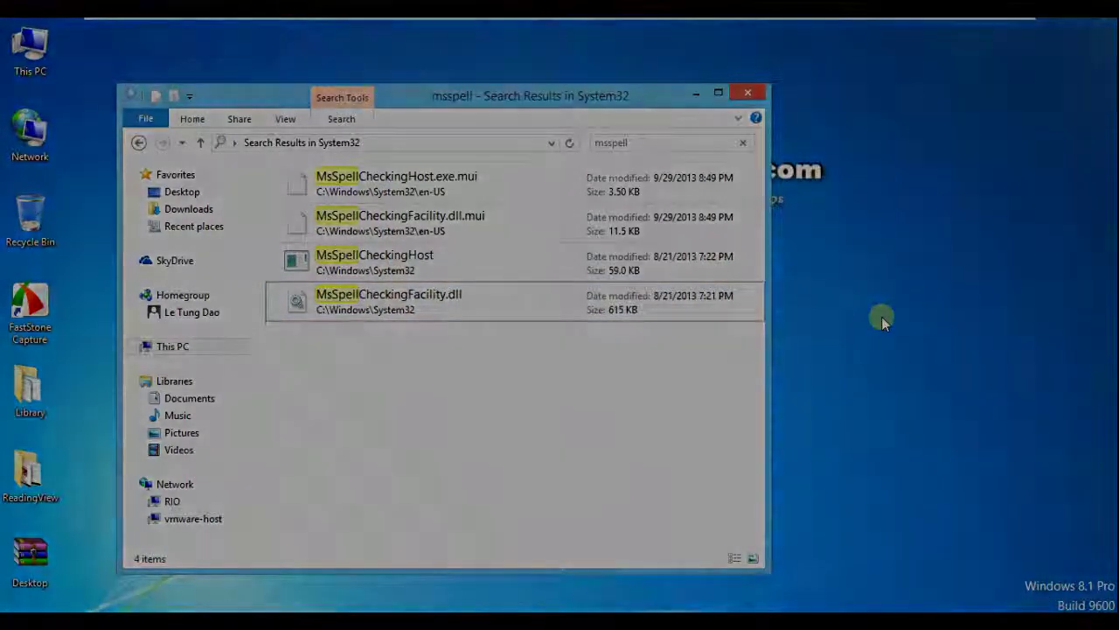